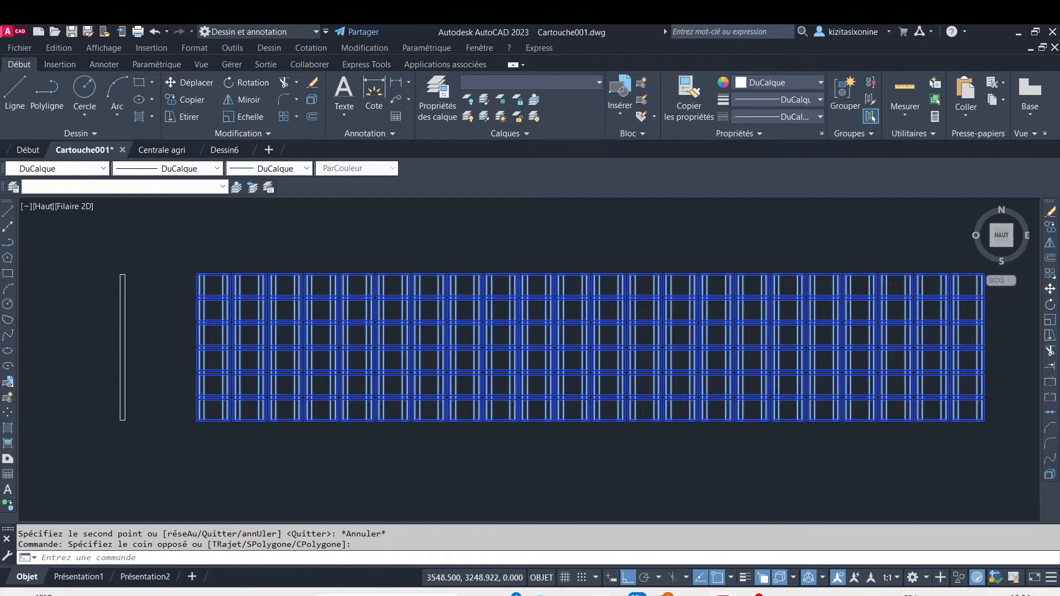
# Step: Assign the selected grid of panels and supports to layer 0
pyautogui.scroll(2, 210, 290)
pyautogui.scroll(2, 239, 274)
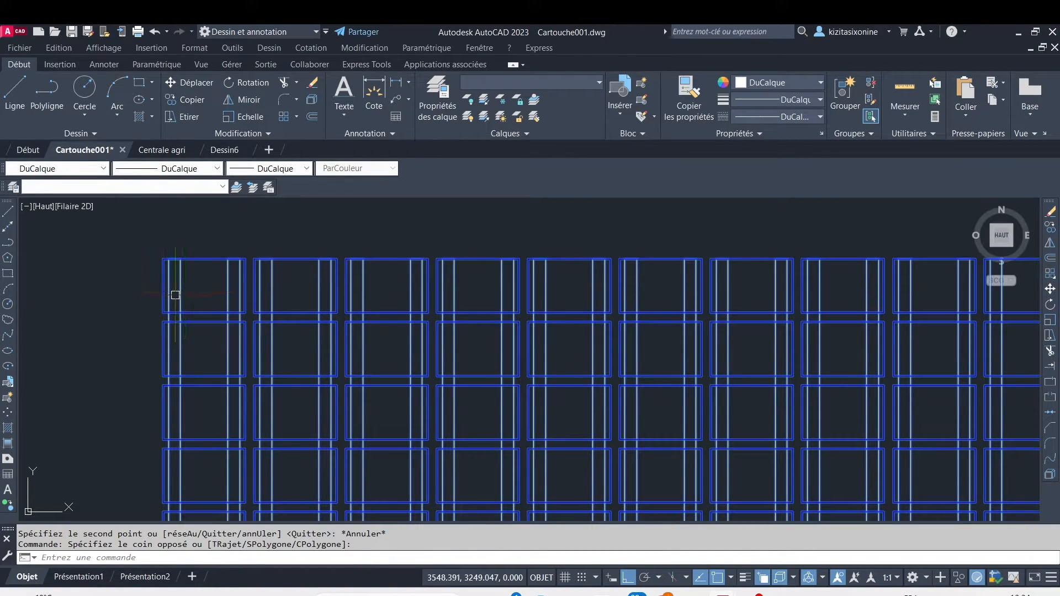
pyautogui.scroll(-4, 175, 295)
pyautogui.moveTo(273, 320); pyautogui.dragTo(200, 289, button='middle')
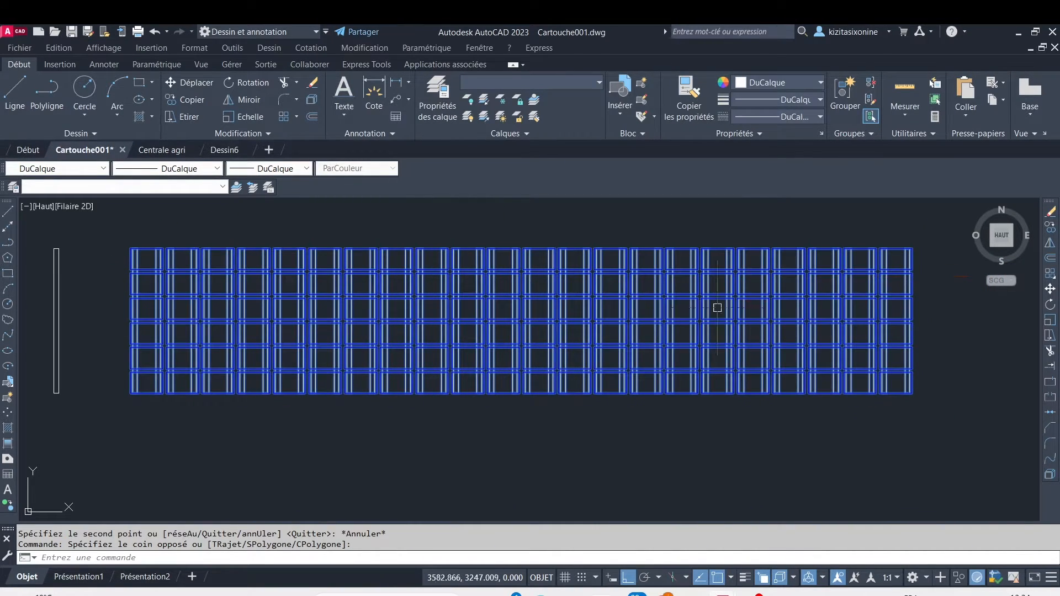
pyautogui.click(585, 83)
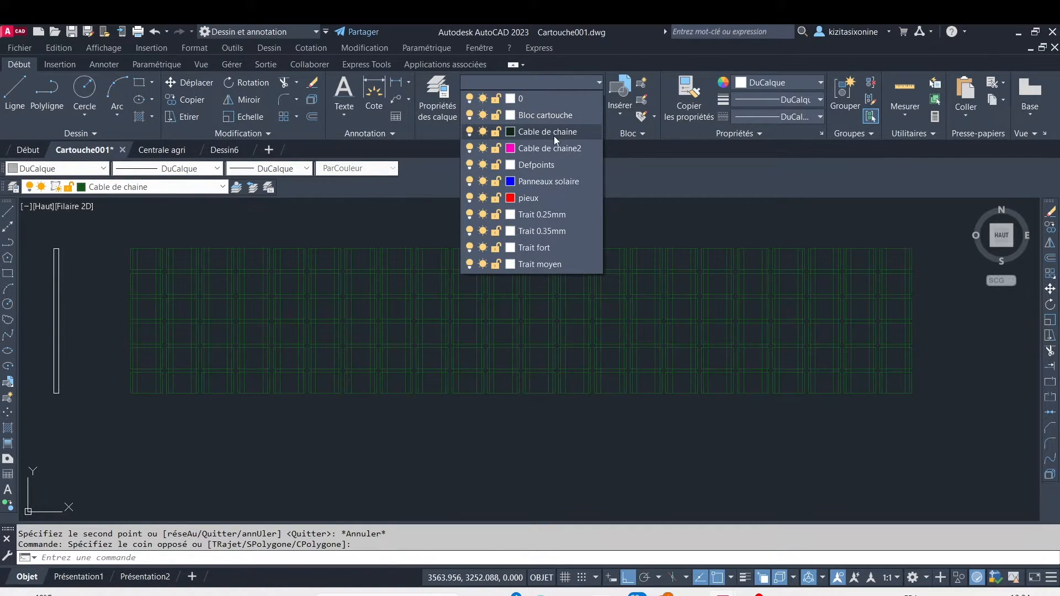
pyautogui.click(558, 100)
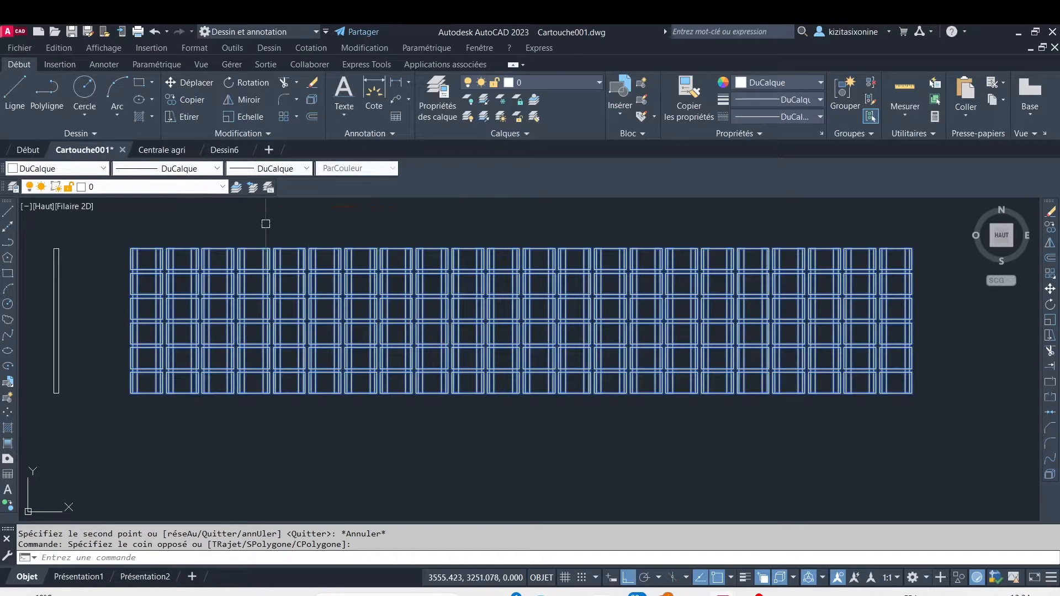
# Step: Draw a horizontal line just above the grid, spanning its full width, and continue with a 0.5 vertical segment upward at its right end
pyautogui.click(15, 91)
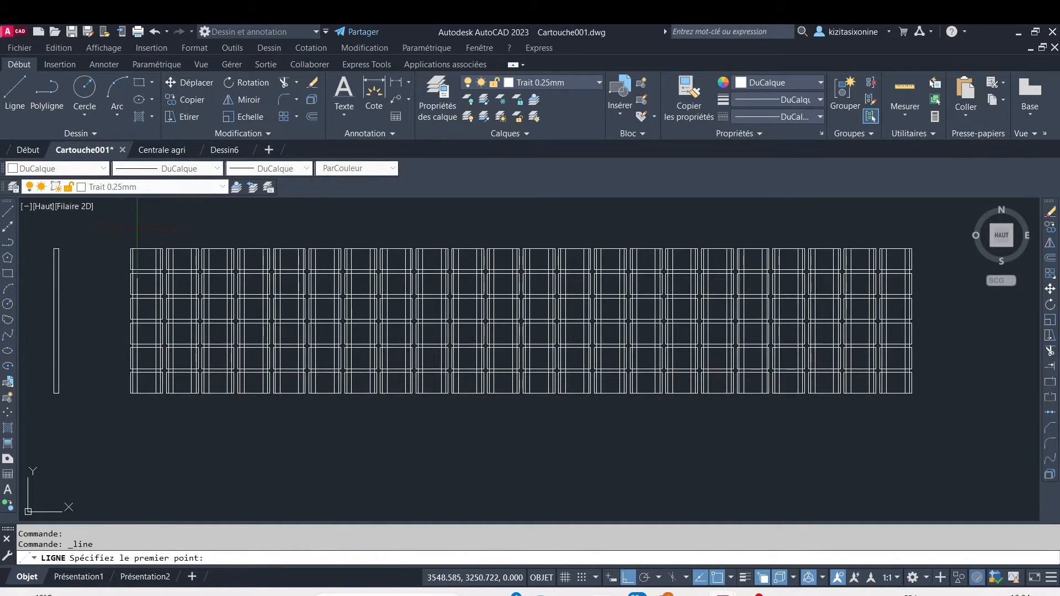
pyautogui.scroll(8, 137, 227)
pyautogui.click(108, 280)
pyautogui.scroll(7, 664, 286)
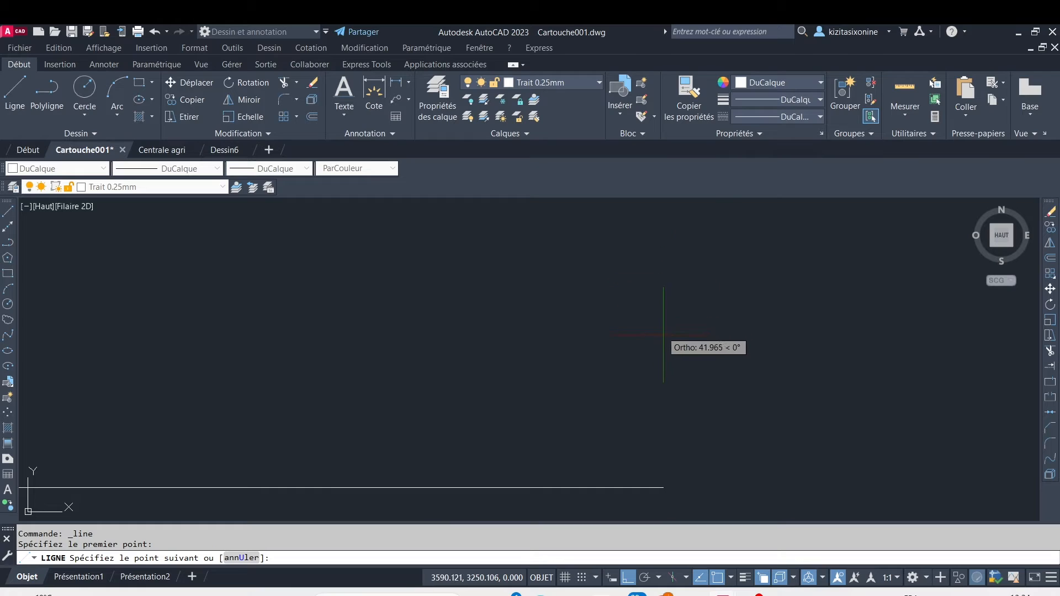
pyautogui.moveTo(664, 341); pyautogui.dragTo(672, 220, button='middle')
pyautogui.click(682, 337)
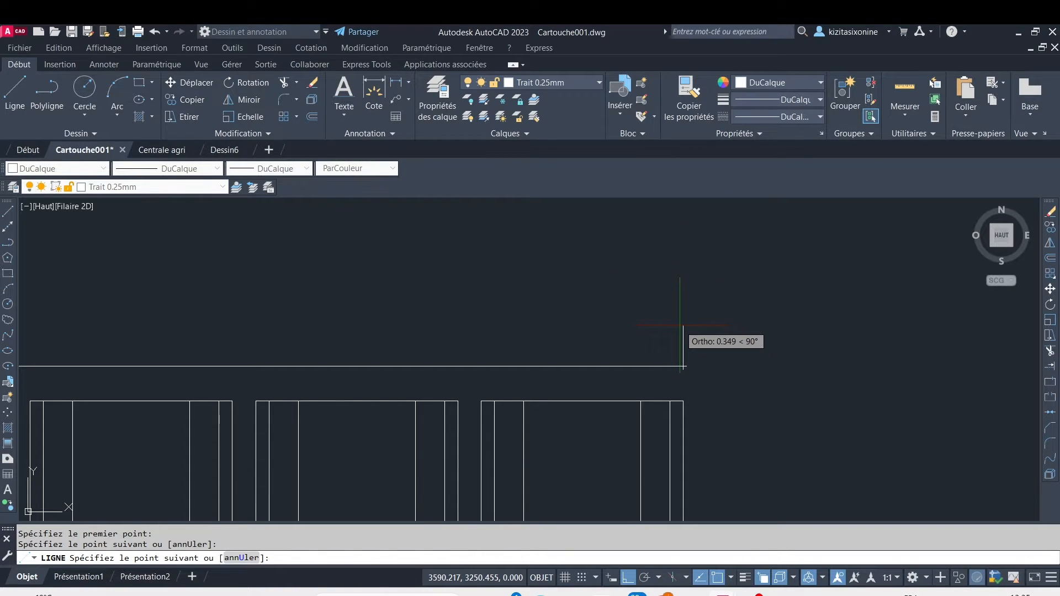
pyautogui.write('0/5')
pyautogui.press('Return')
pyautogui.write('0.5')
pyautogui.press('Return')
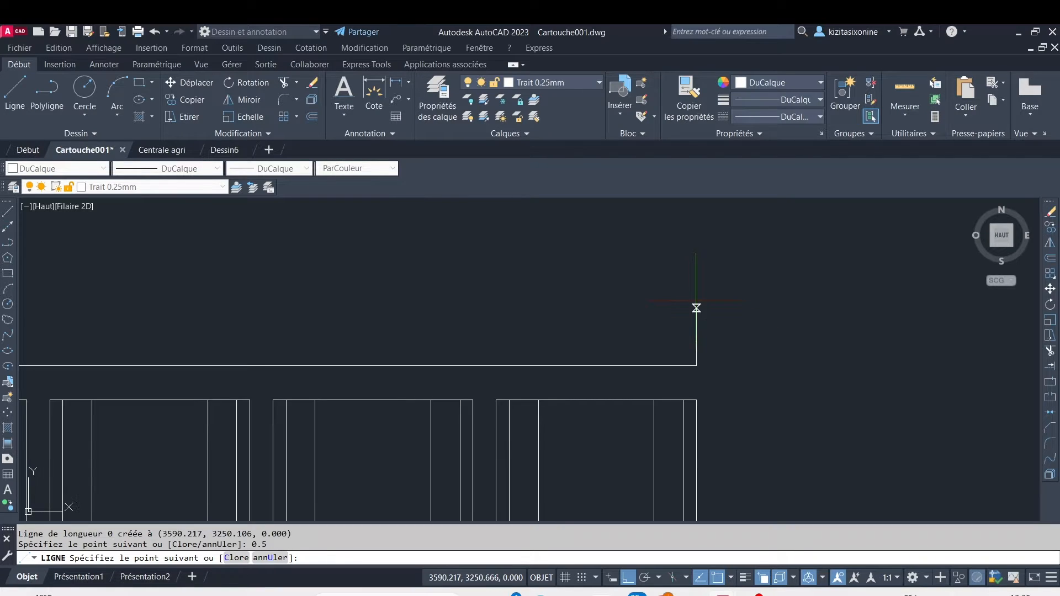
# Step: Close the outline with a top line back to the grid's left edge and a vertical line down to the starting point
pyautogui.scroll(-8, 697, 307)
pyautogui.scroll(4, 127, 274)
pyautogui.click(133, 372)
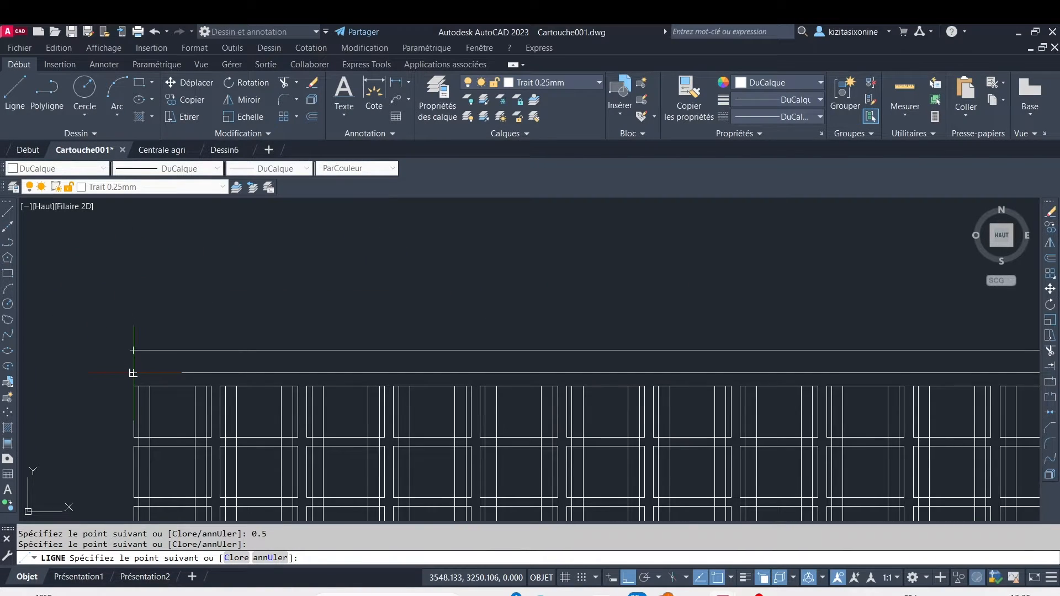
pyautogui.click(133, 373)
pyautogui.scroll(8, 133, 372)
pyautogui.press('Escape')
# Step: Join the four lines of the narrow rectangle above the grid into a single polyline
pyautogui.scroll(-6, 242, 382)
pyautogui.click(200, 330)
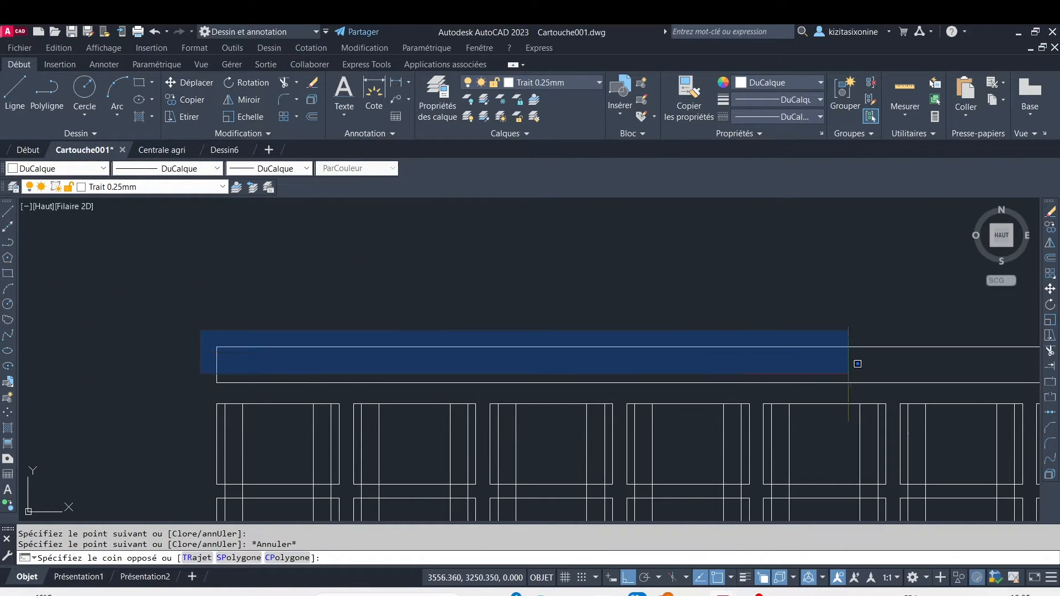
pyautogui.click(1014, 384)
pyautogui.scroll(-5, 734, 339)
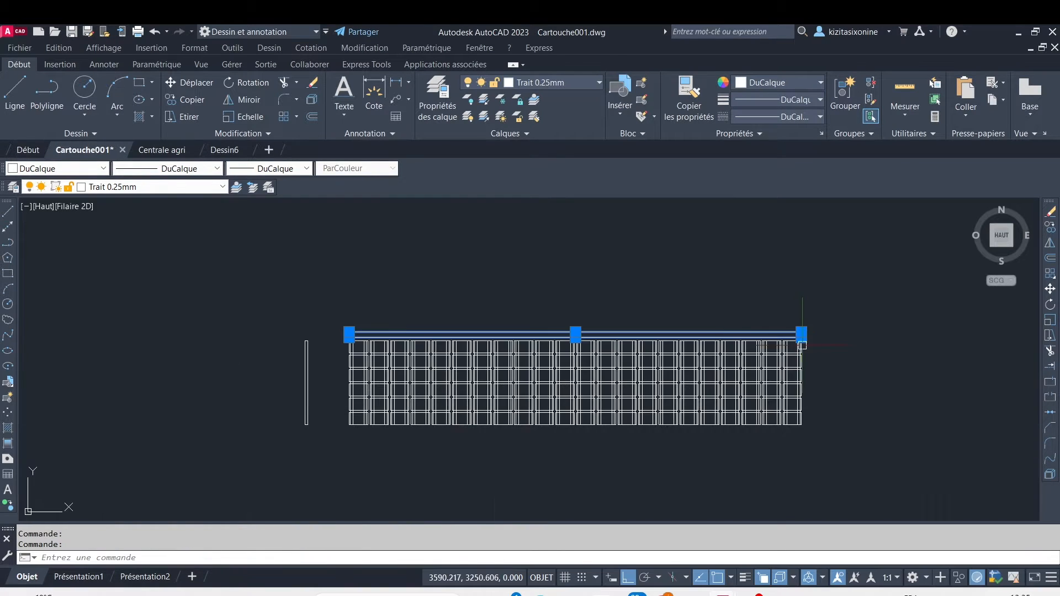
pyautogui.scroll(9, 801, 346)
pyautogui.write('j')
pyautogui.press('Return')
# Step: Show the properties of the narrow rectangle polyline above the grid
pyautogui.scroll(-6, 529, 309)
pyautogui.moveTo(442, 292); pyautogui.dragTo(543, 255, button='middle')
pyautogui.scroll(2, 702, 257)
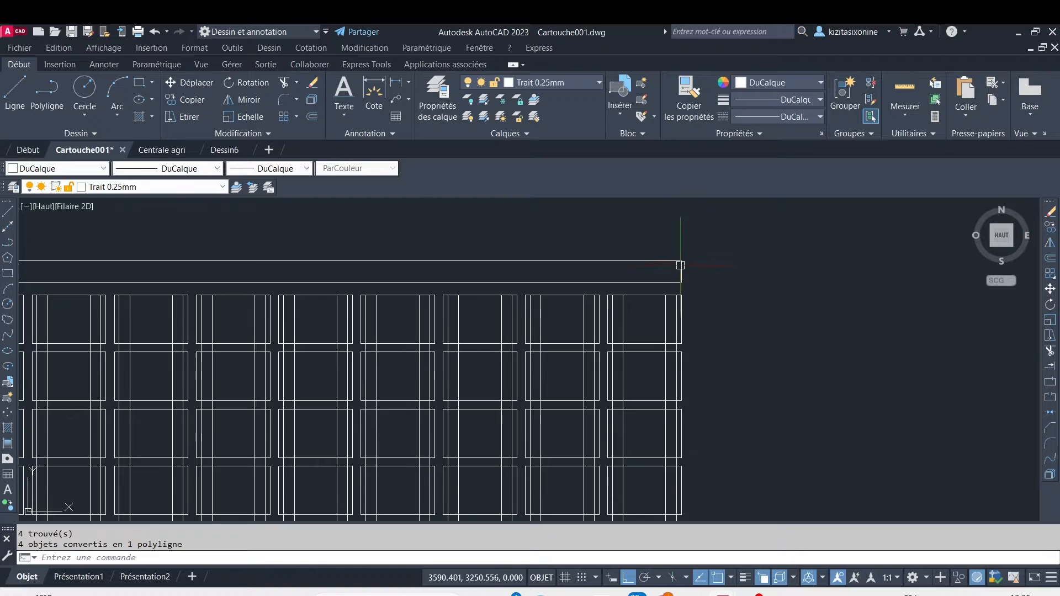
pyautogui.click(682, 269)
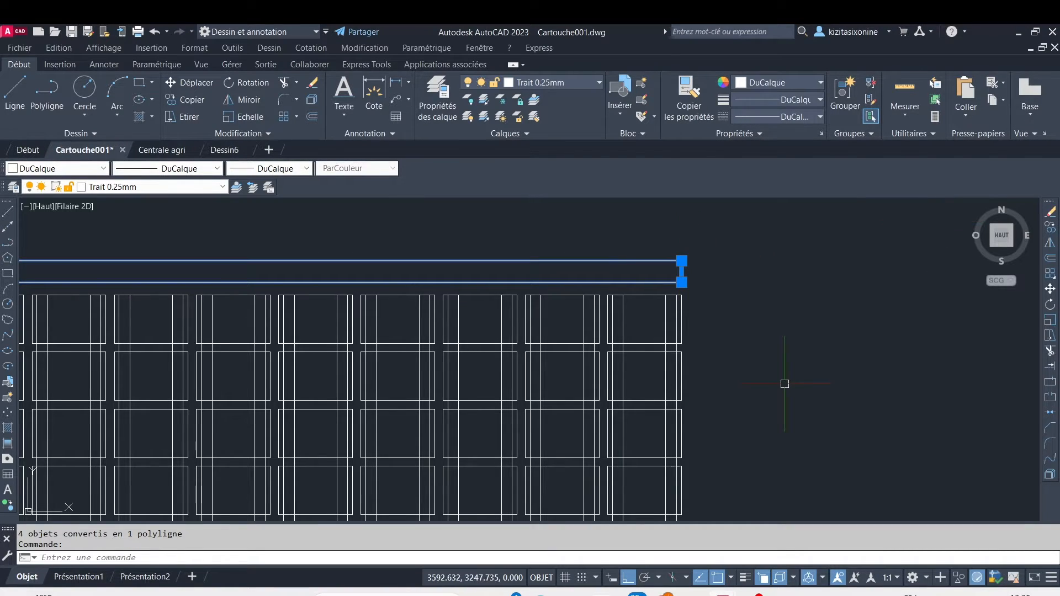
pyautogui.write('pr')
pyautogui.press('Return')
pyautogui.press('Escape')
pyautogui.click(647, 261)
pyautogui.write('prop')
pyautogui.press('Return')
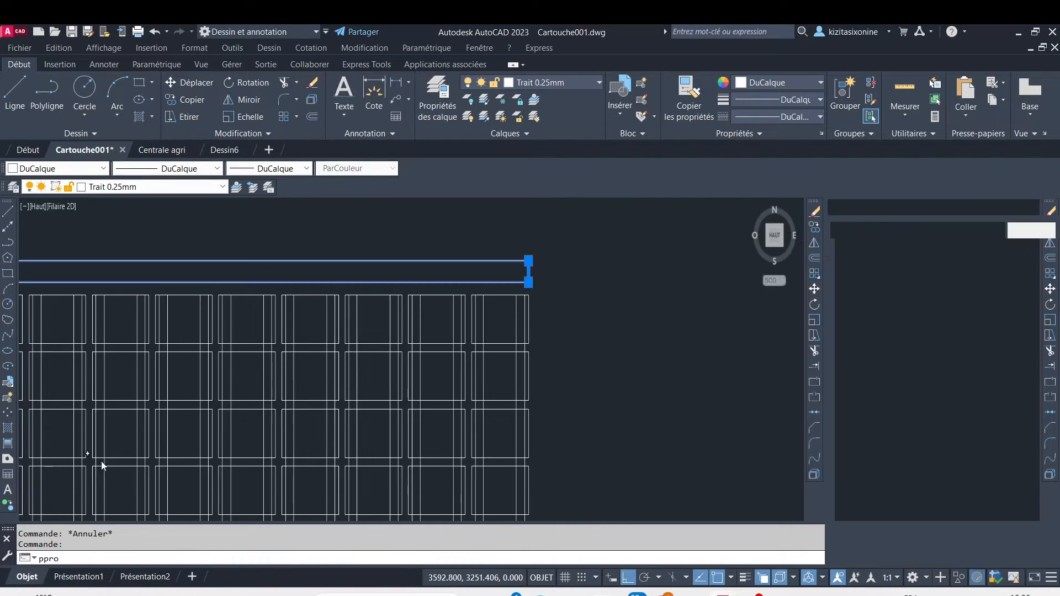
# Step: Set the narrow rectangle's colour to index colour 13 and deselect it
pyautogui.click(1040, 249)
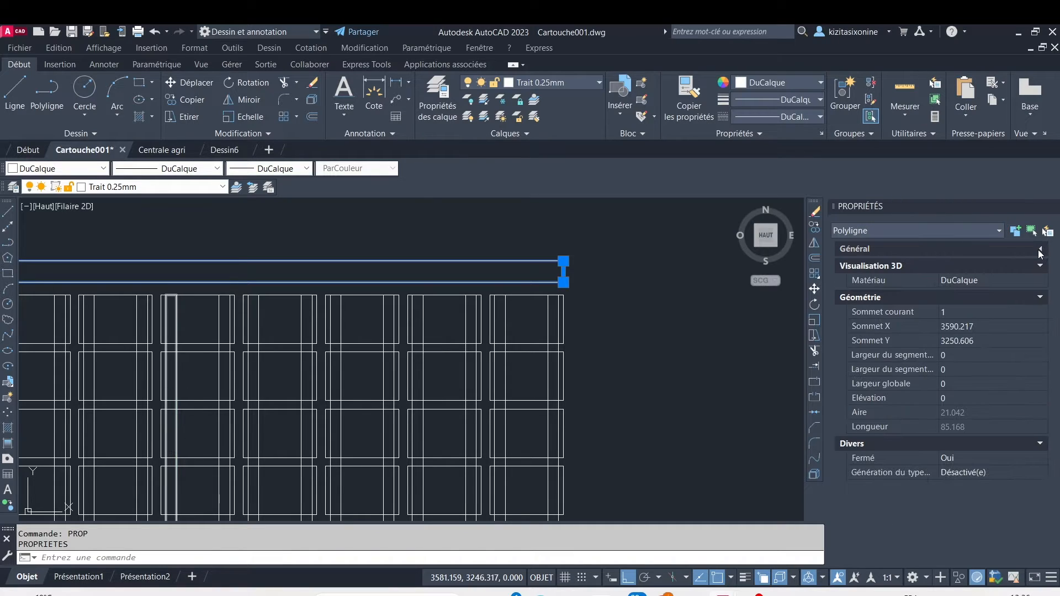
pyautogui.click(1040, 249)
pyautogui.click(1041, 263)
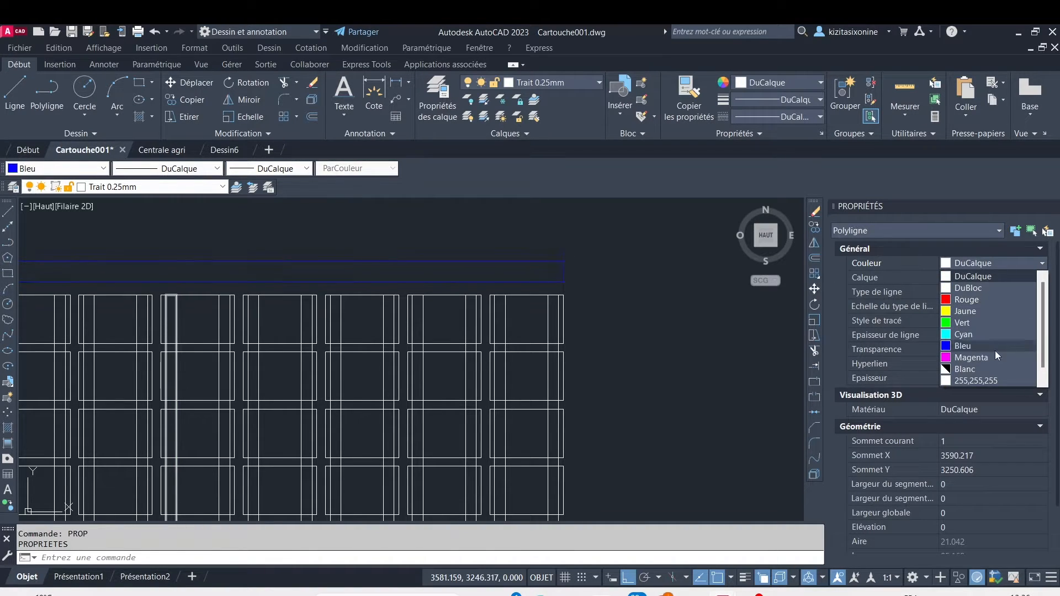
pyautogui.click(997, 381)
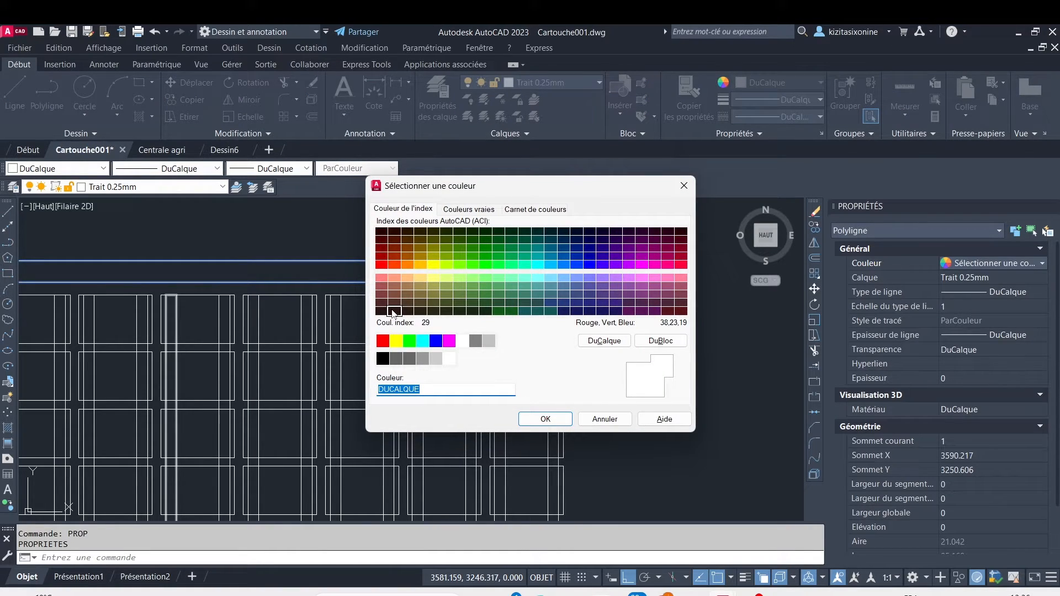
pyautogui.click(381, 287)
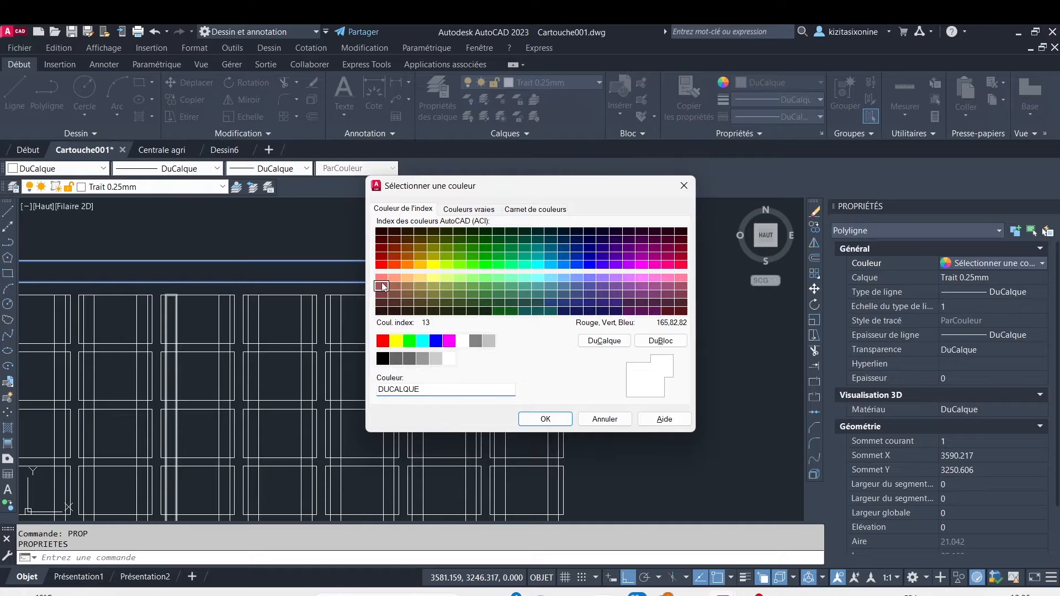
pyautogui.click(552, 418)
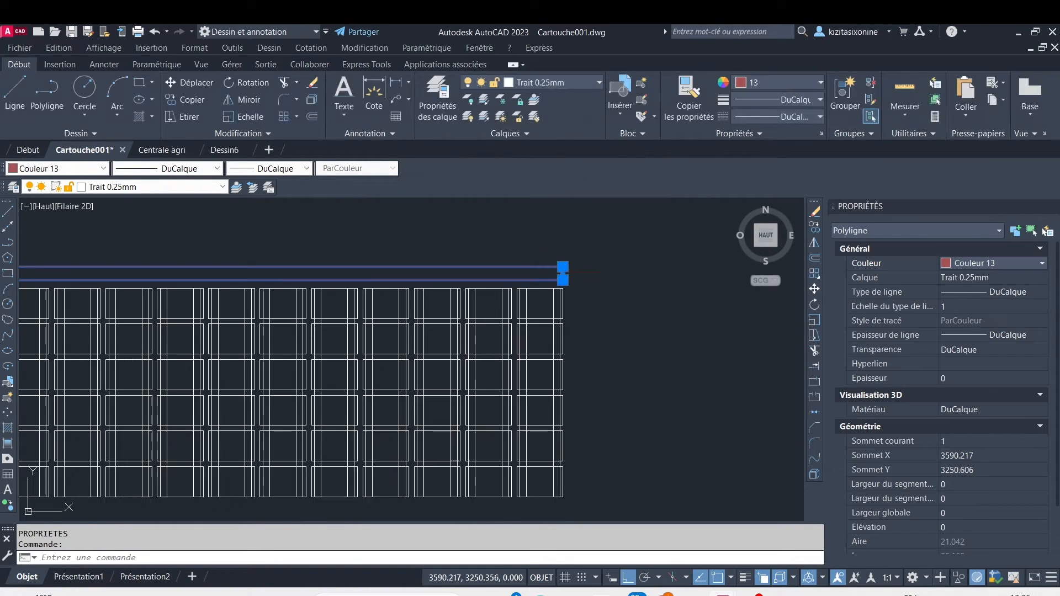
pyautogui.press('Escape')
pyautogui.scroll(-6, 253, 248)
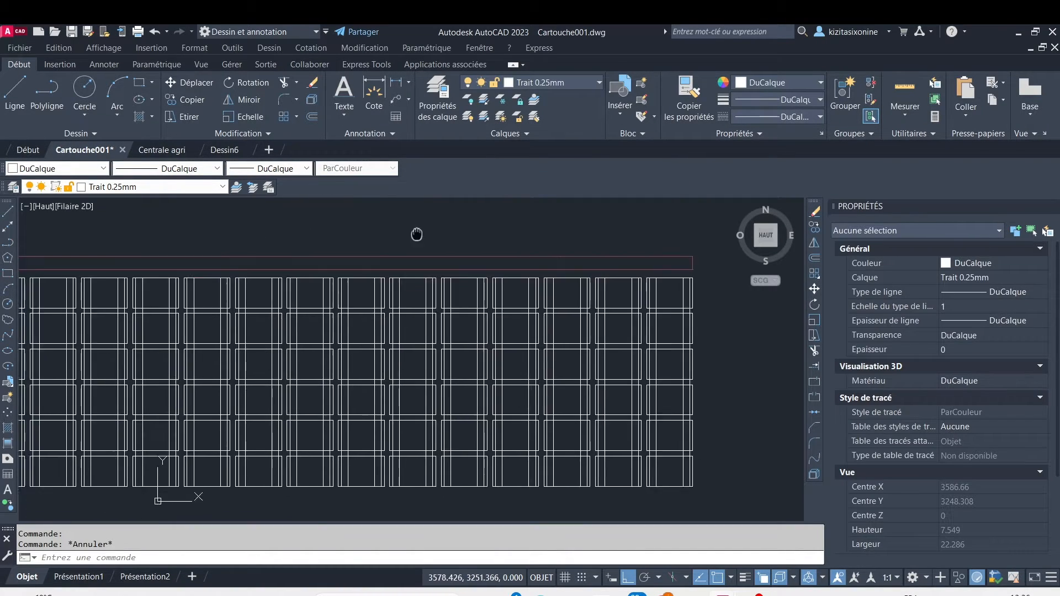
pyautogui.scroll(2, 248, 225)
pyautogui.scroll(2, 249, 225)
pyautogui.moveTo(78, 236); pyautogui.dragTo(91, 254, button='middle')
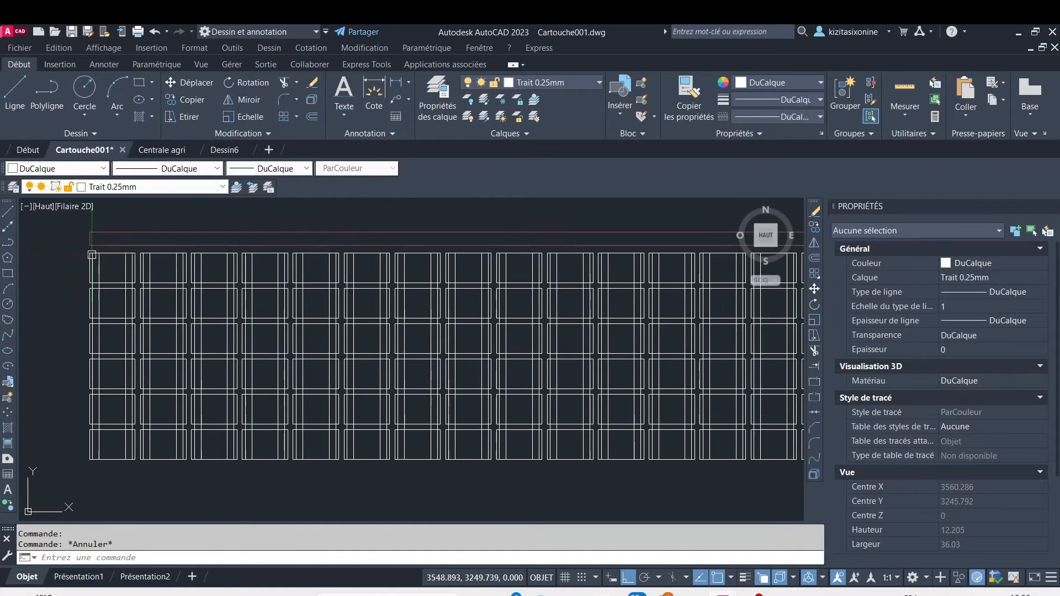
pyautogui.scroll(2, 90, 232)
pyautogui.click(92, 237)
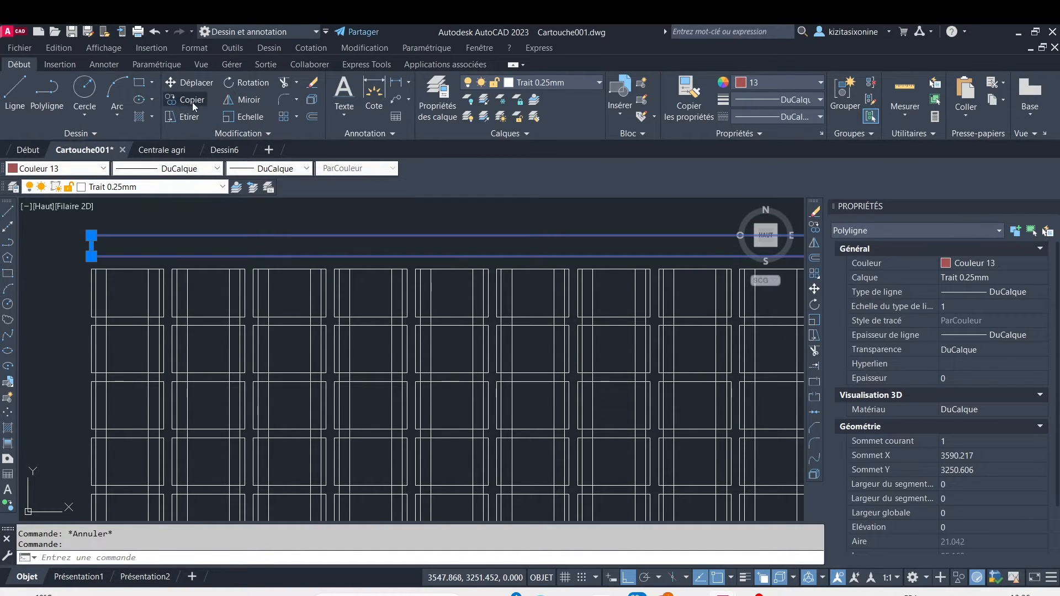
pyautogui.press('Escape')
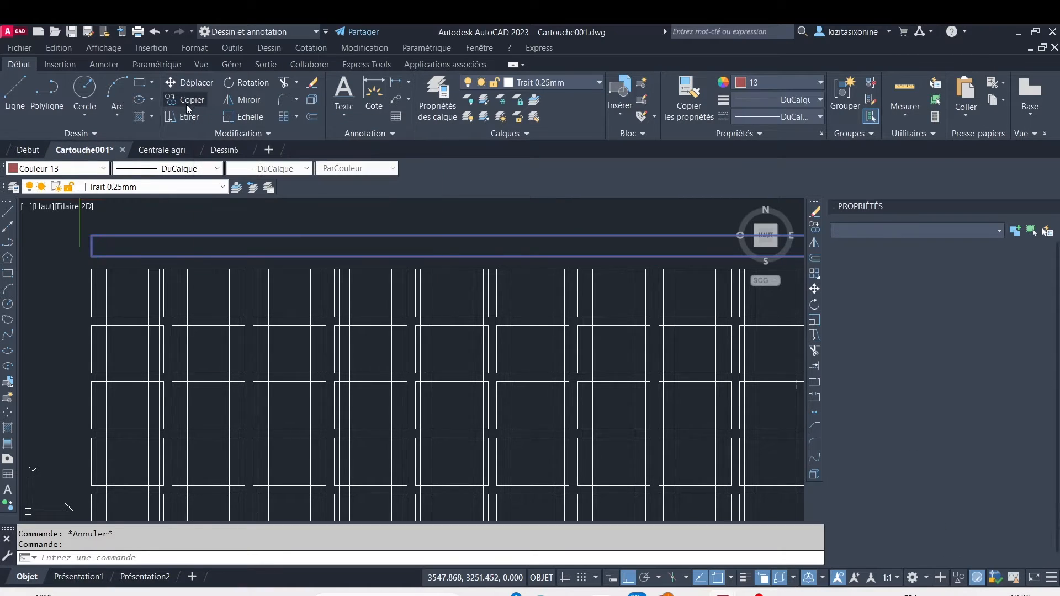
pyautogui.click(186, 104)
pyautogui.click(91, 236)
pyautogui.press('Return')
pyautogui.click(91, 236)
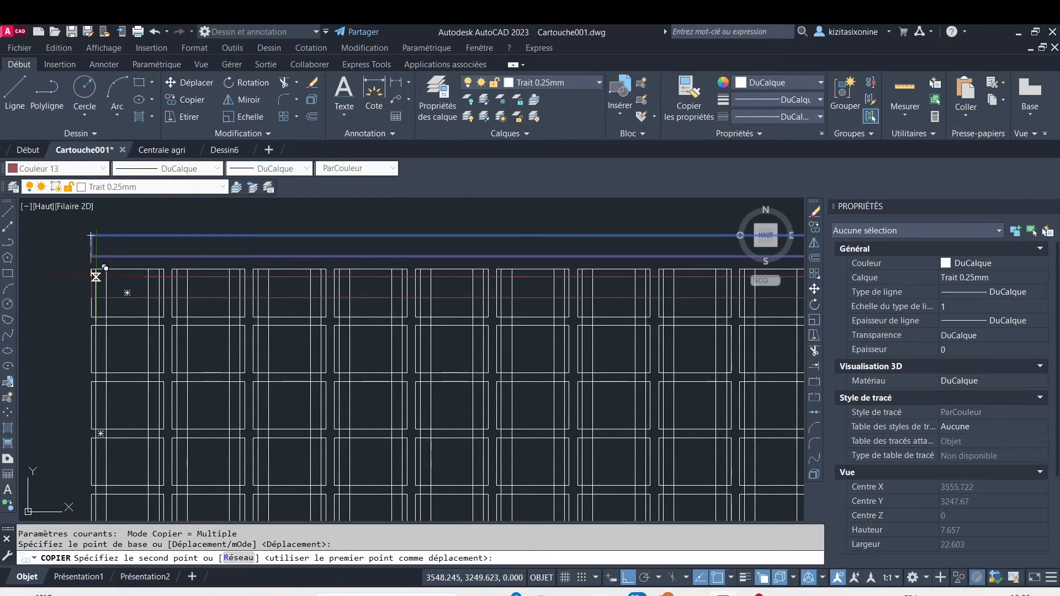
pyautogui.scroll(6, 96, 276)
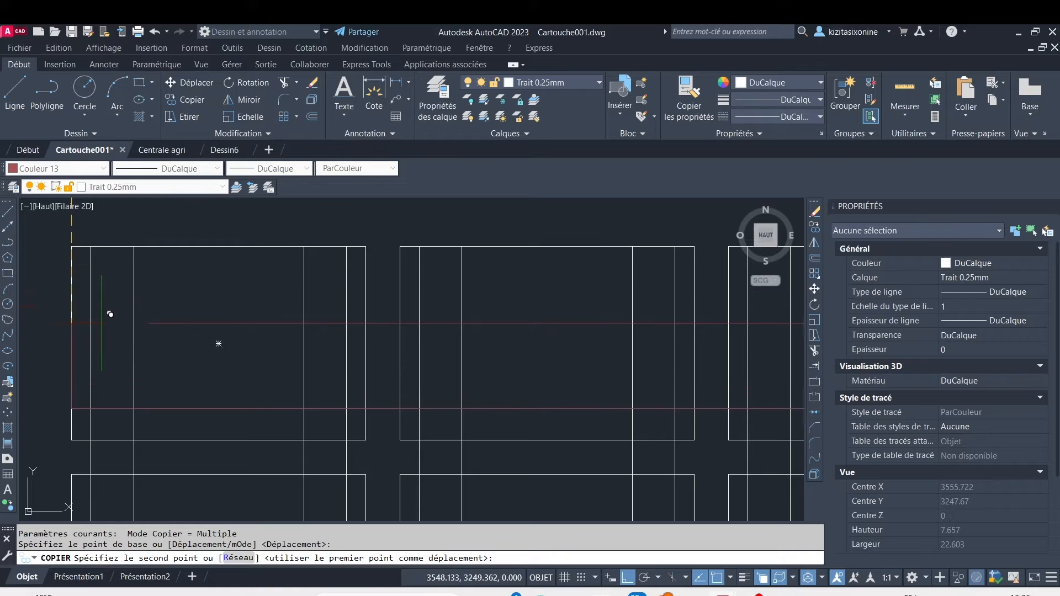
pyautogui.scroll(-4, 232, 309)
pyautogui.press('Escape')
# Step: Copy the narrow rectangle from its left side's midpoint to the midpoint of the top-left panel's left edge
pyautogui.click(280, 210)
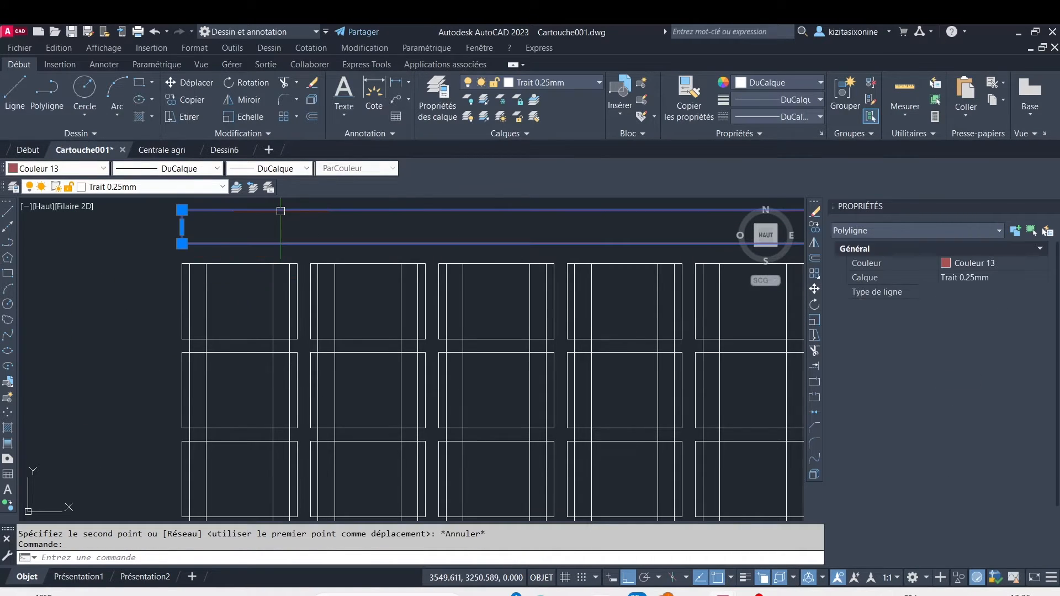
pyautogui.click(184, 102)
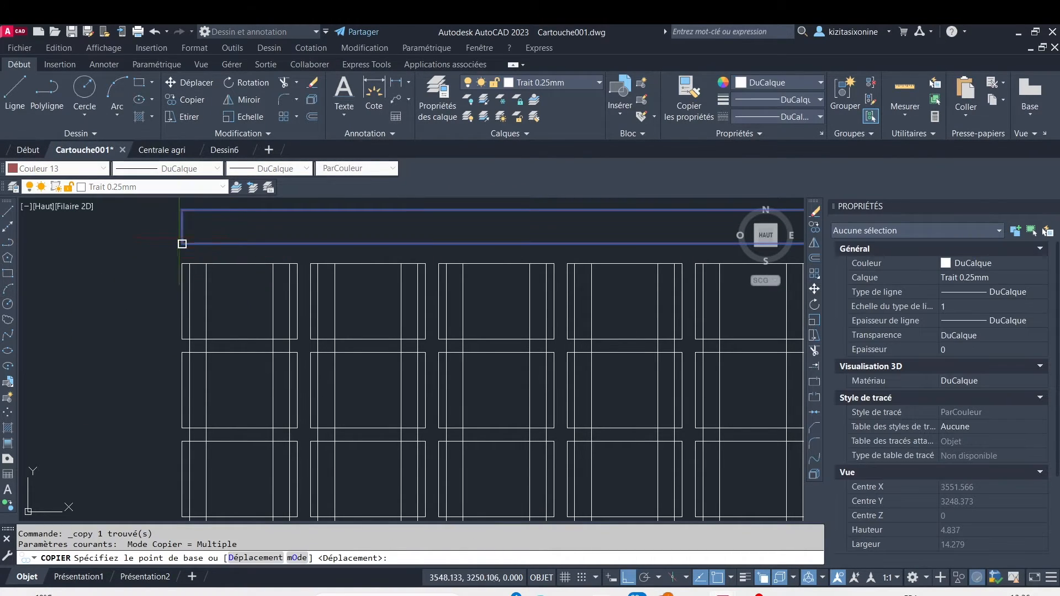
pyautogui.click(181, 227)
pyautogui.scroll(3, 182, 298)
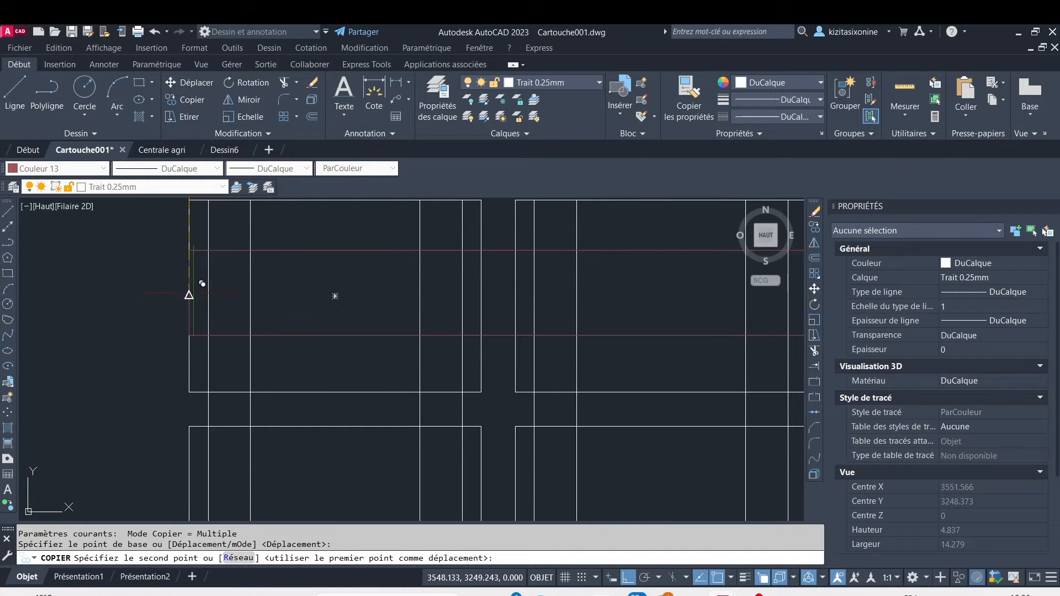
pyautogui.click(190, 293)
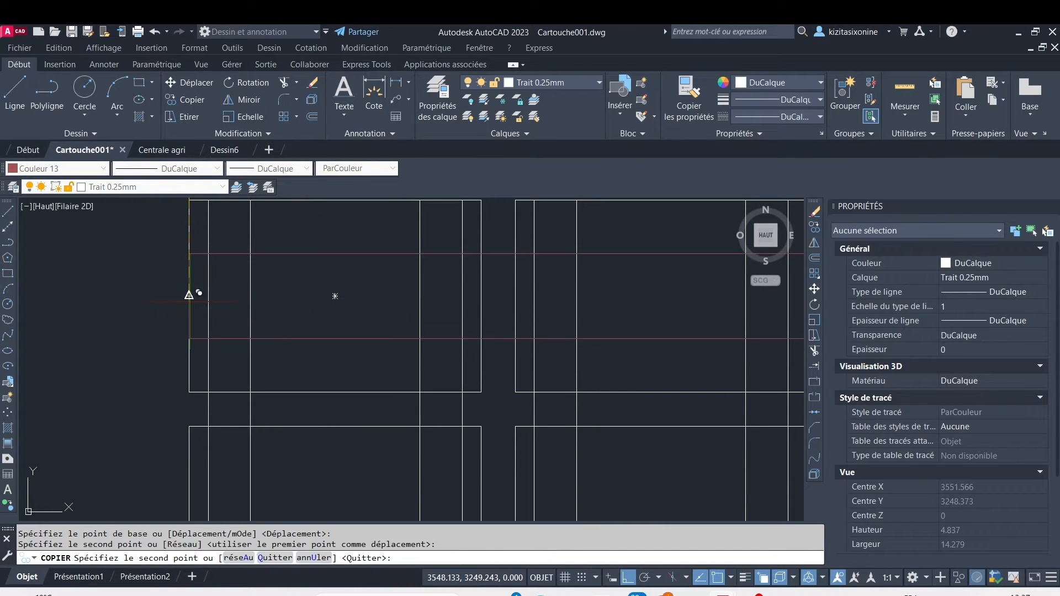
pyautogui.scroll(-2, 209, 370)
pyautogui.press('Escape')
pyautogui.click(328, 307)
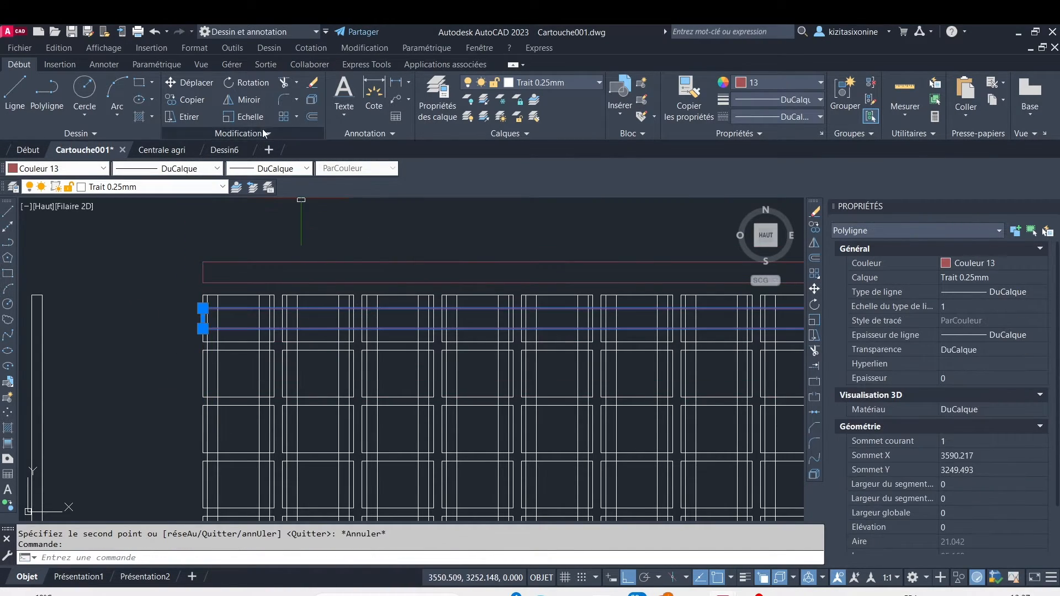
pyautogui.scroll(-4, 225, 256)
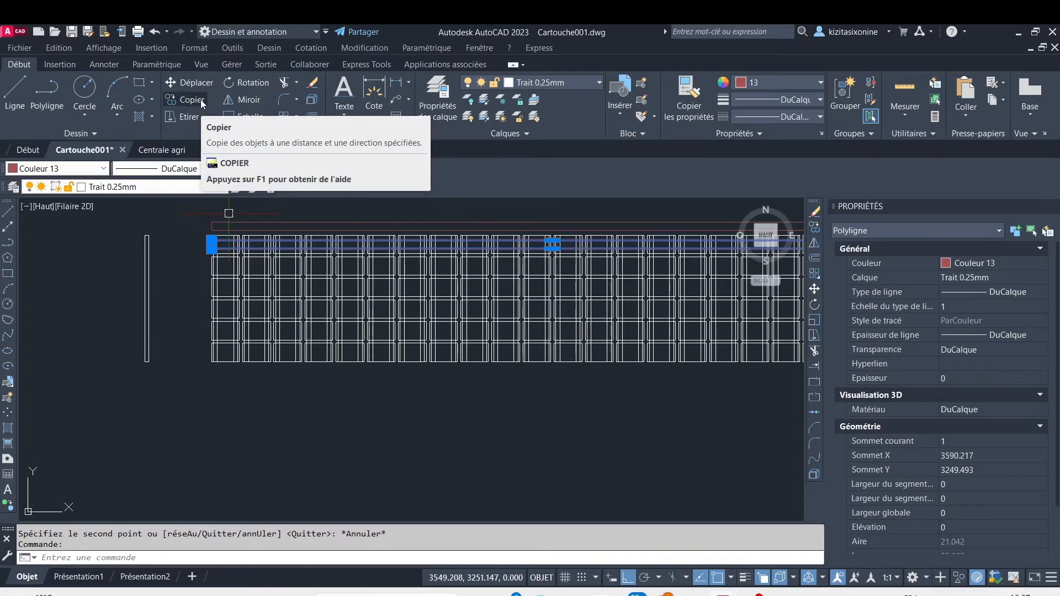
pyautogui.click(242, 99)
pyautogui.scroll(2, 239, 286)
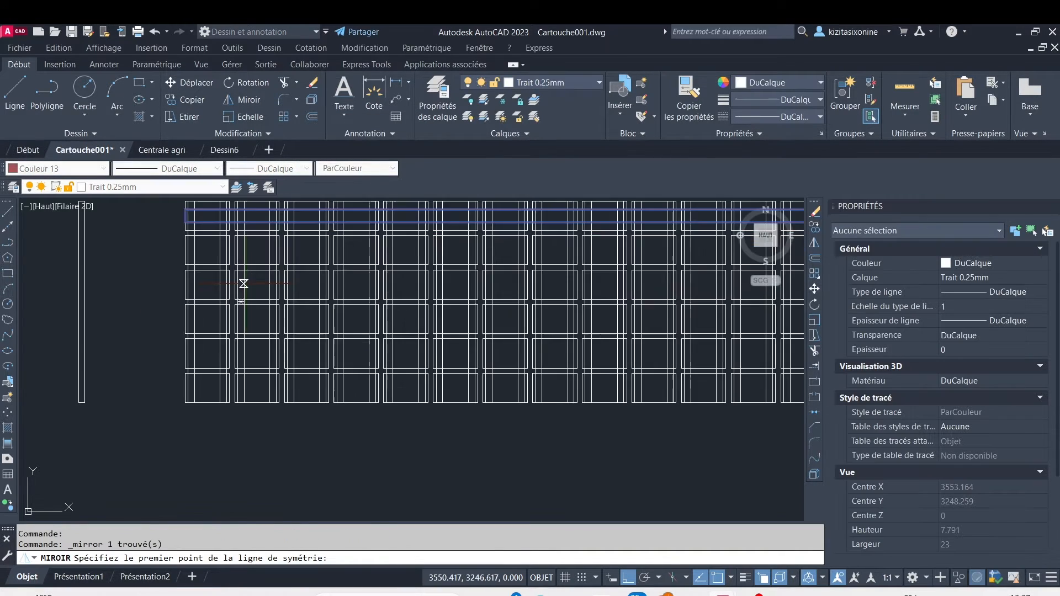
pyautogui.scroll(-3, 246, 287)
pyautogui.scroll(2, 244, 271)
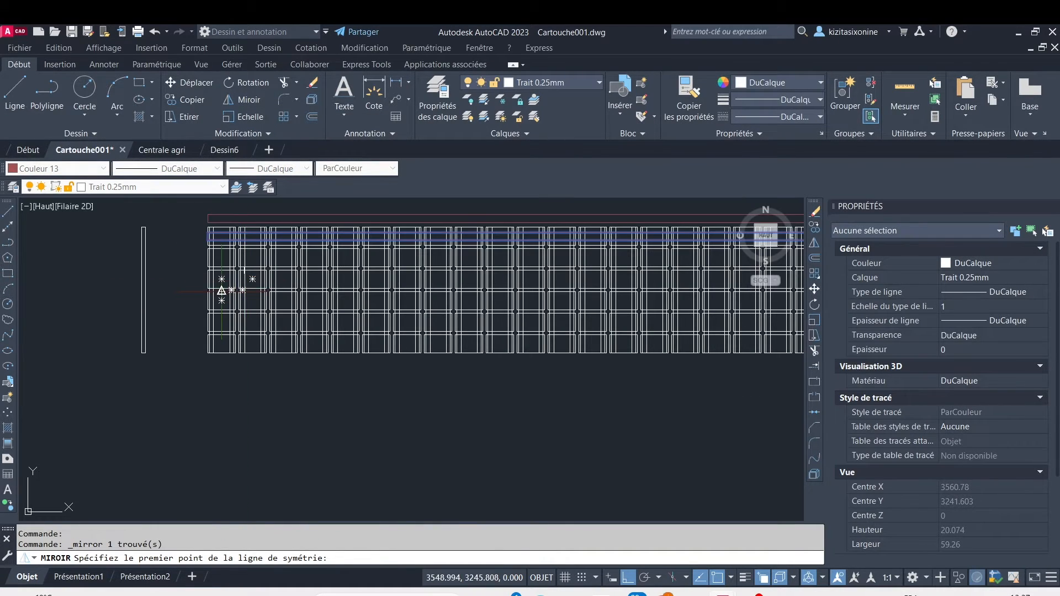
pyautogui.scroll(3, 222, 291)
pyautogui.scroll(3, 244, 298)
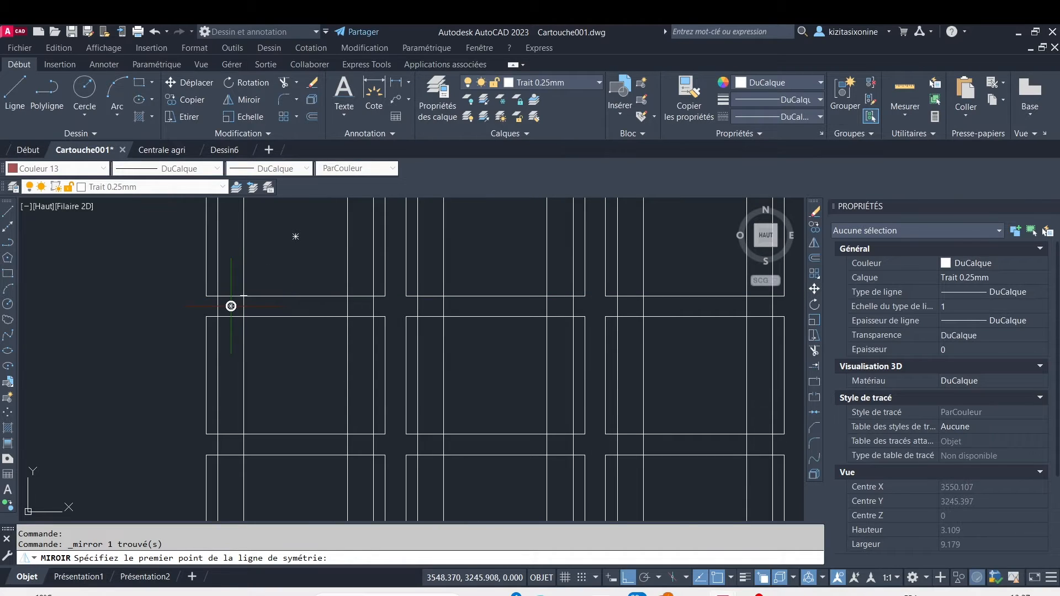
pyautogui.click(230, 306)
pyautogui.click(316, 310)
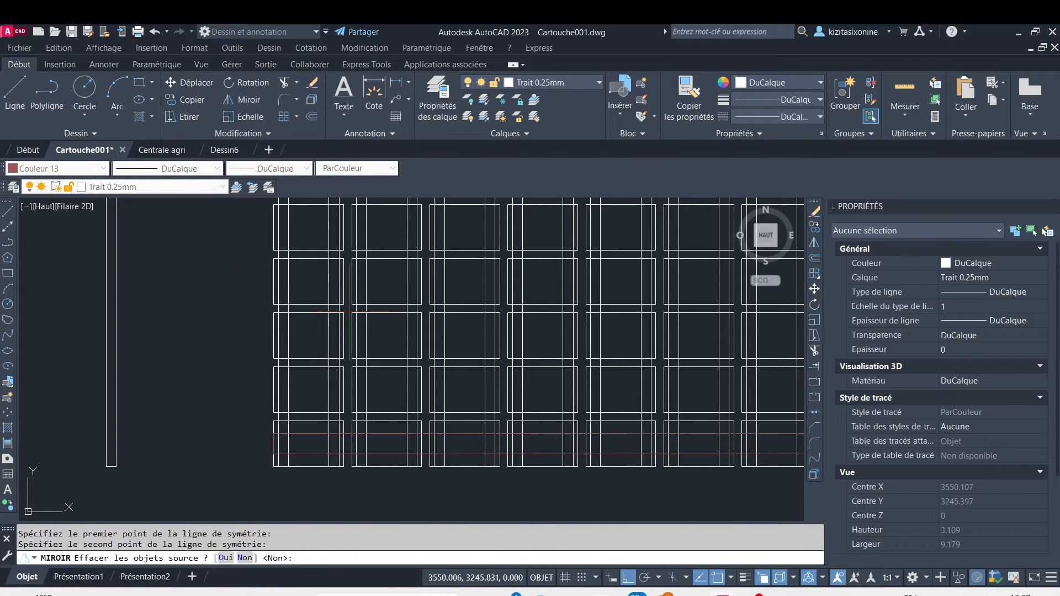
pyautogui.press('Escape')
pyautogui.moveTo(348, 249); pyautogui.dragTo(250, 383, button='middle')
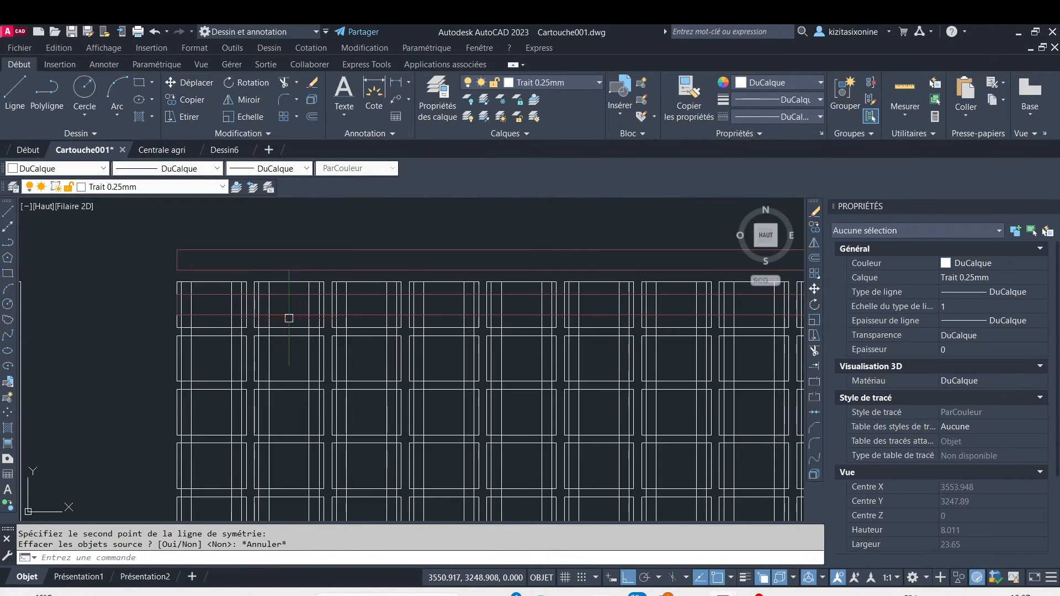
# Step: Mirror the top-row beam to the bottom row about the horizontal line midway through the panel array, keeping the source beam
pyautogui.scroll(3, 272, 306)
pyautogui.click(254, 283)
pyautogui.click(241, 100)
pyautogui.scroll(-2, 239, 225)
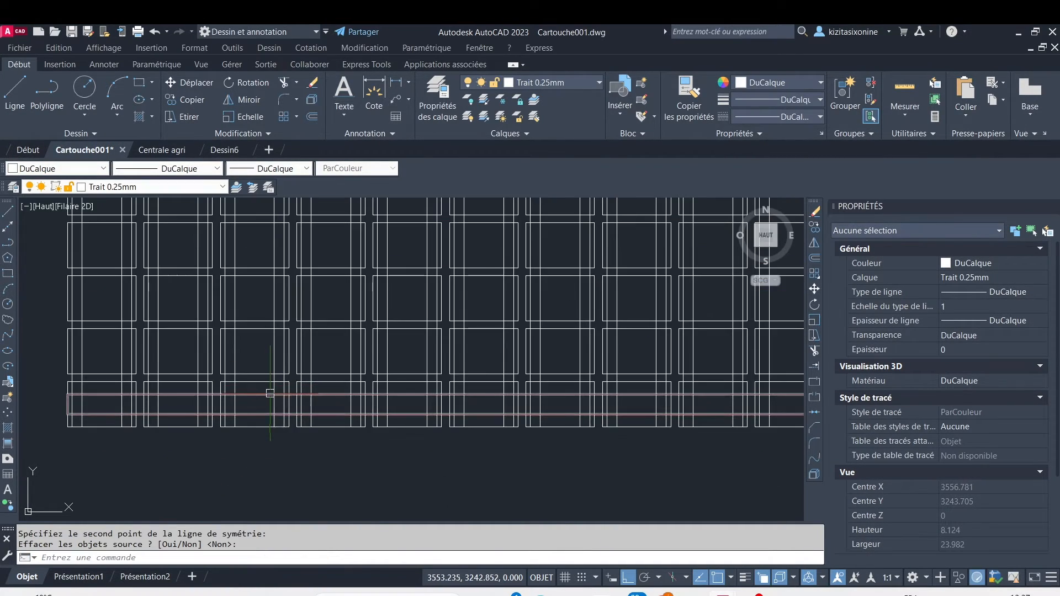
pyautogui.scroll(-2, 271, 394)
pyautogui.scroll(1, 267, 338)
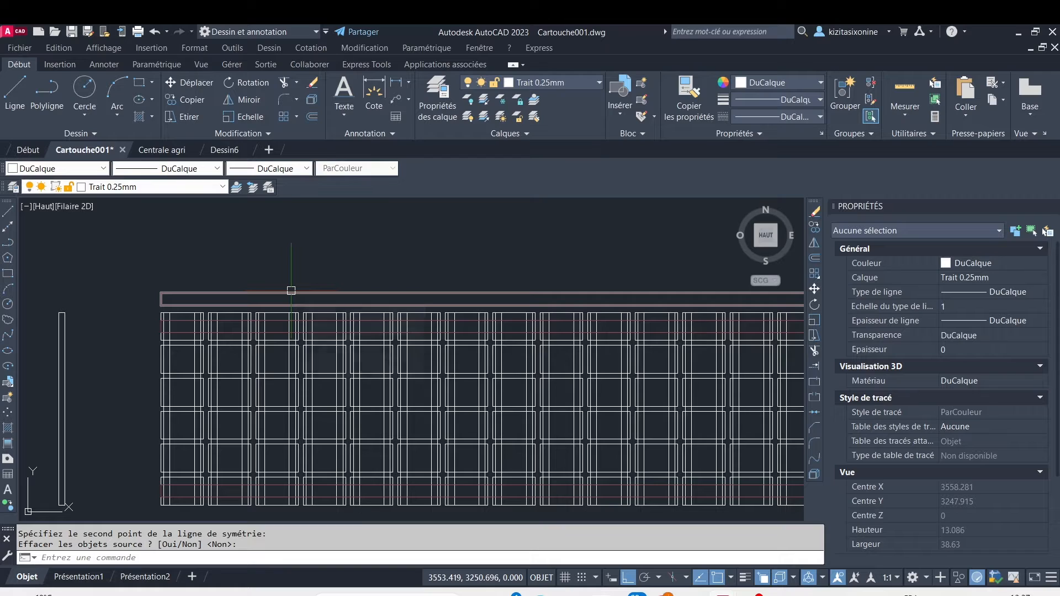
pyautogui.press('Return')
# Step: Move the narrow rectangle above the grid by its left side's midpoint to the gap between the third and fourth panel rows
pyautogui.click(291, 293)
pyautogui.scroll(2, 243, 350)
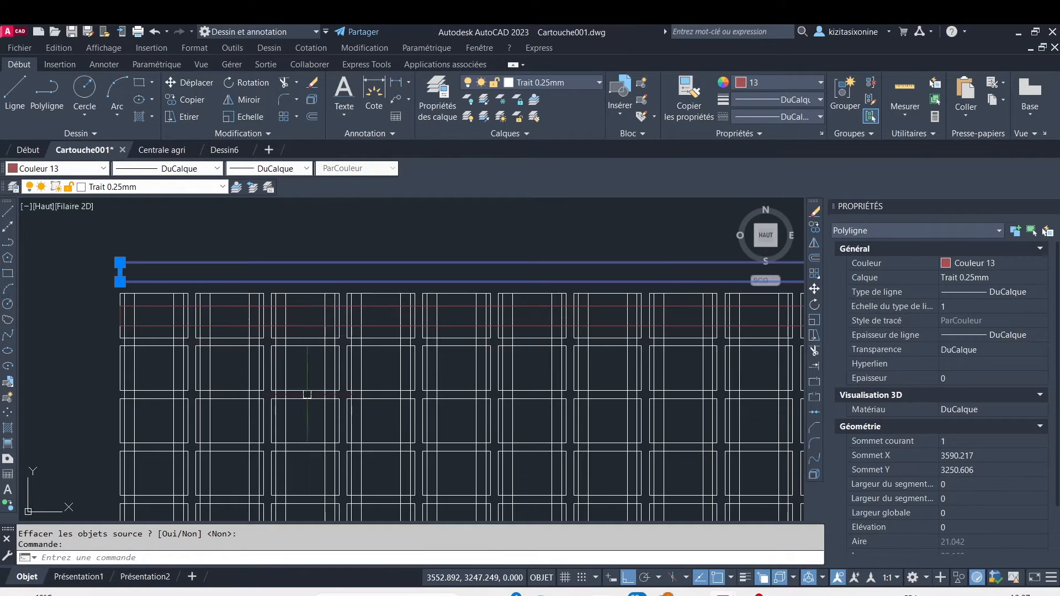
pyautogui.scroll(-2, 332, 367)
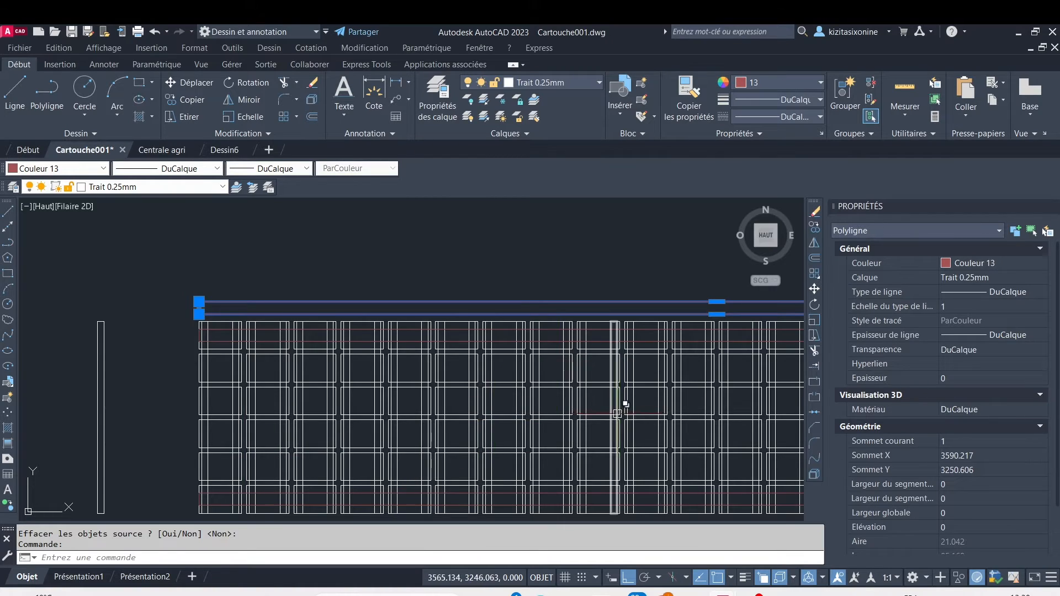
pyautogui.scroll(-2, 622, 406)
pyautogui.scroll(4, 396, 408)
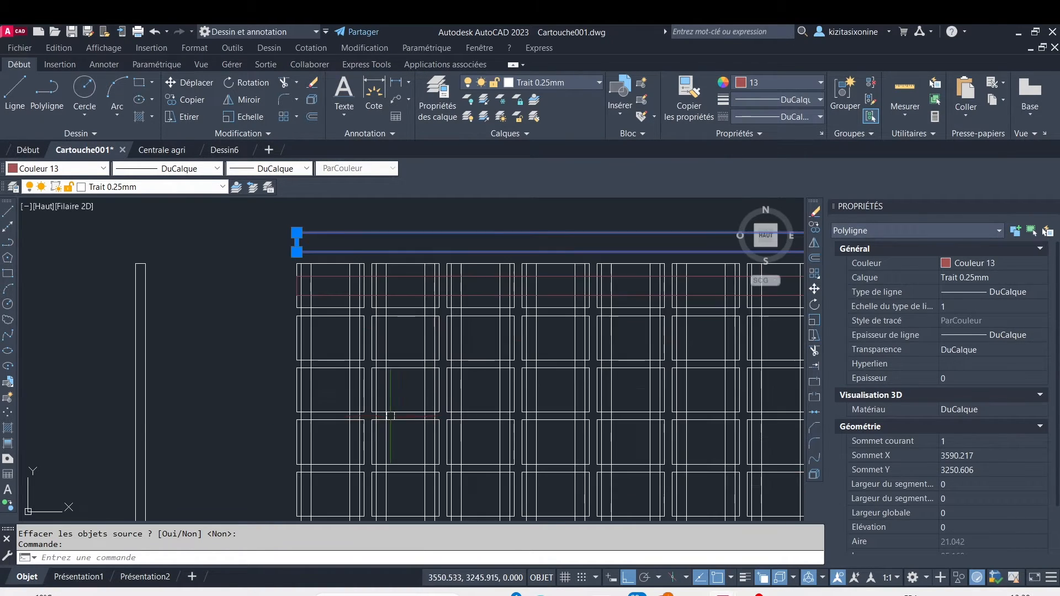
pyautogui.click(177, 84)
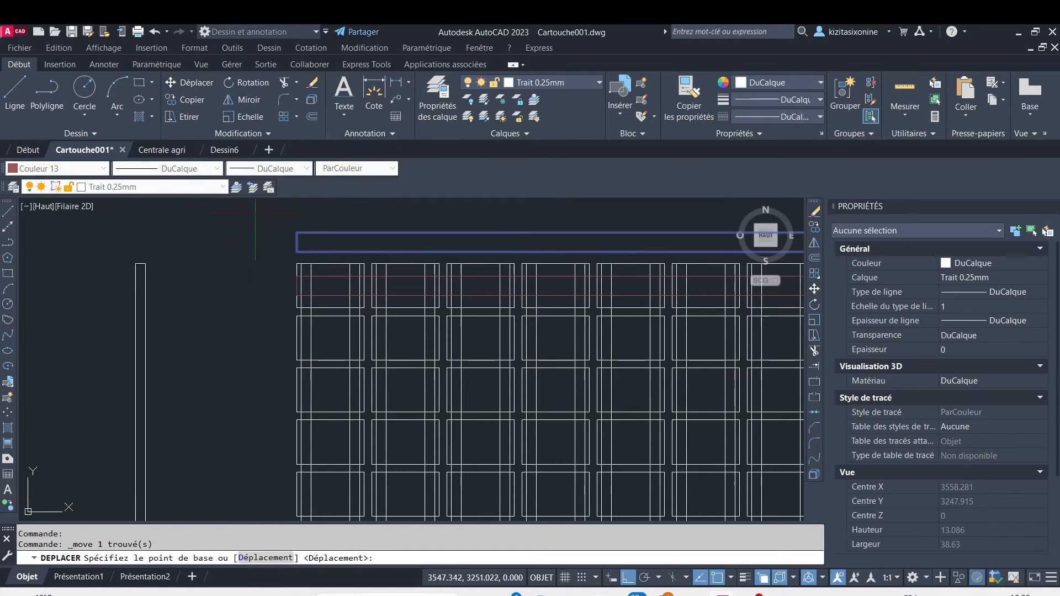
pyautogui.click(297, 242)
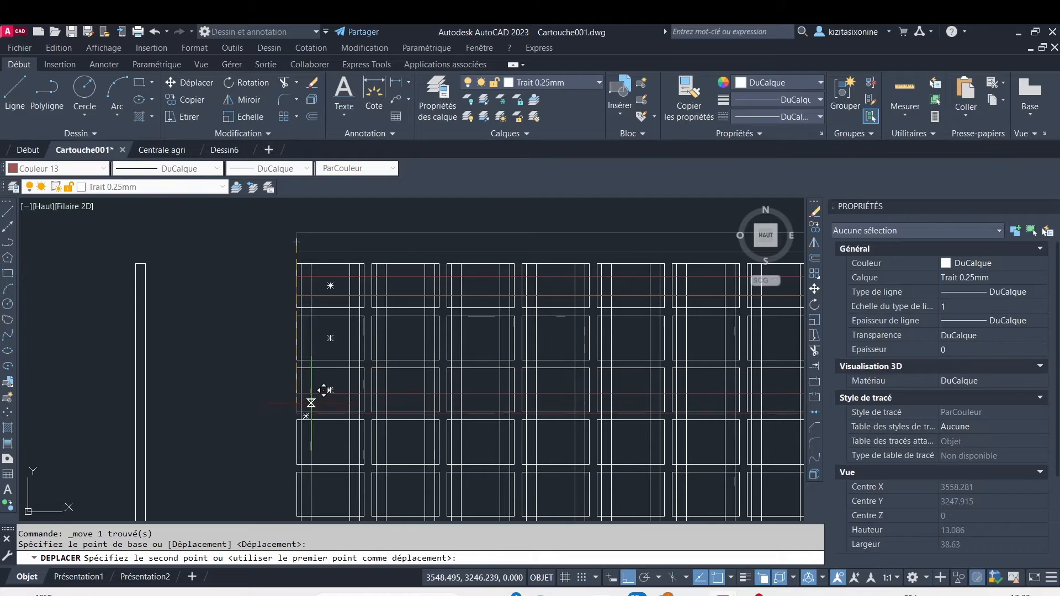
pyautogui.scroll(5, 304, 415)
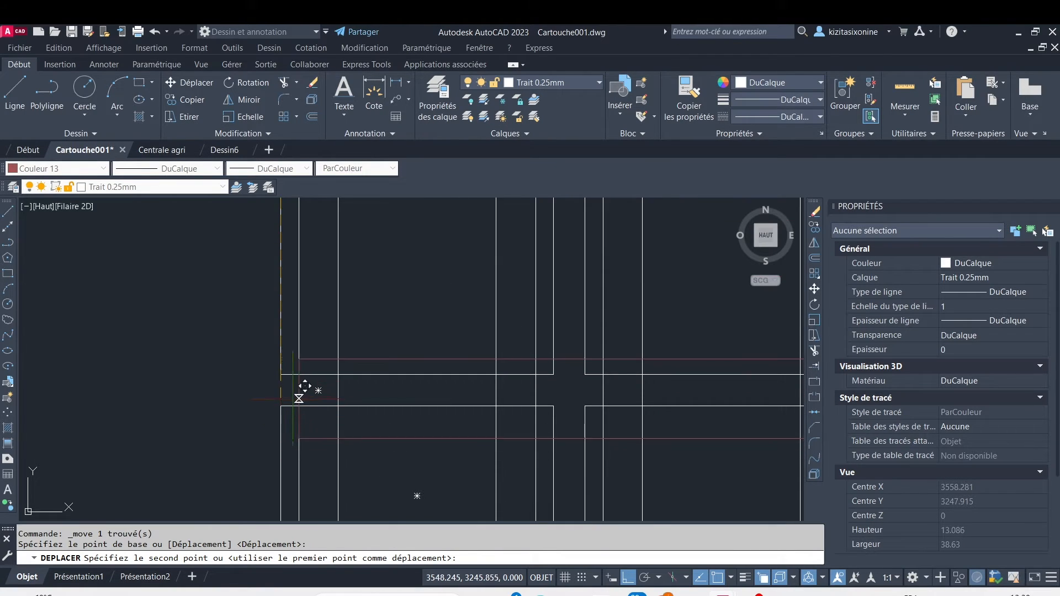
pyautogui.click(303, 390)
# Step: Examine the placement of the top, middle and bottom beams across the whole panel array
pyautogui.scroll(-8, 309, 397)
pyautogui.scroll(6, 338, 318)
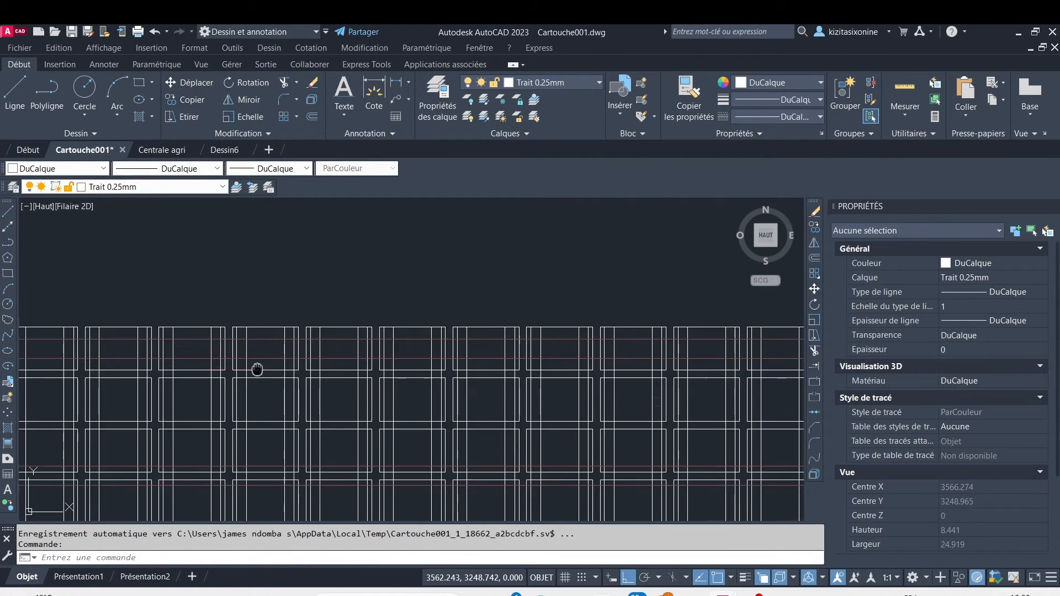
pyautogui.moveTo(255, 369)
pyautogui.mouseDown(button='middle')
pyautogui.moveTo(400, 301)
pyautogui.moveTo(504, 273)
pyautogui.mouseUp(button='middle')
pyautogui.scroll(-4, 458, 298)
pyautogui.scroll(4, 447, 265)
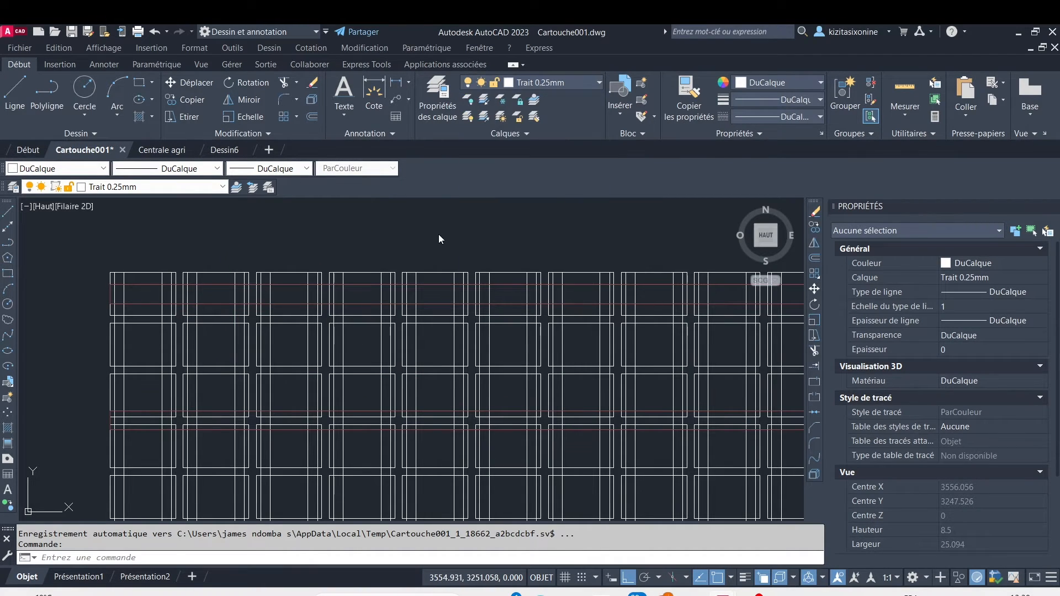
pyautogui.scroll(2, 218, 292)
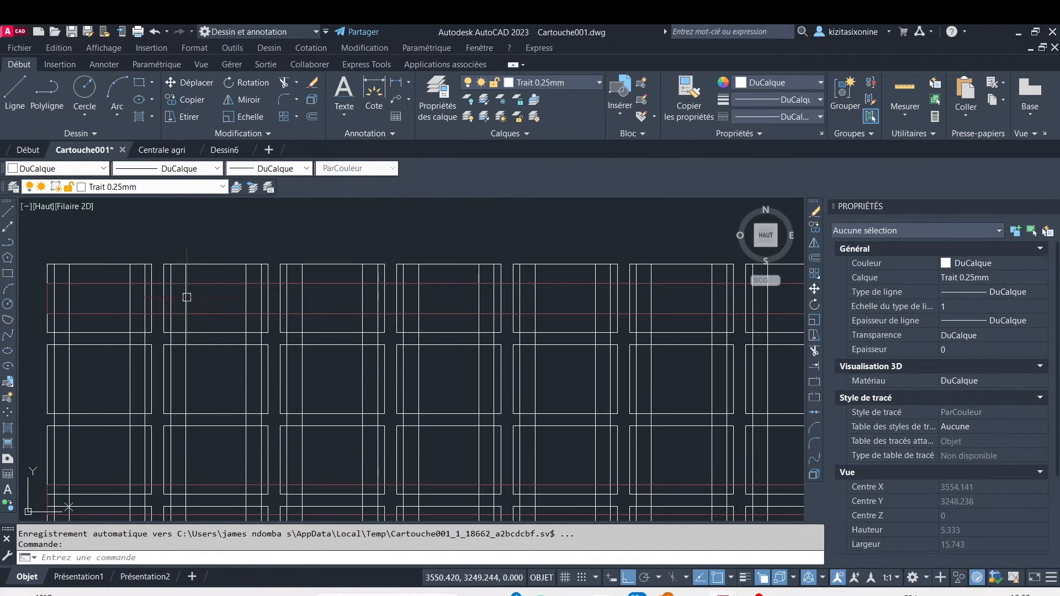
pyautogui.click(203, 280)
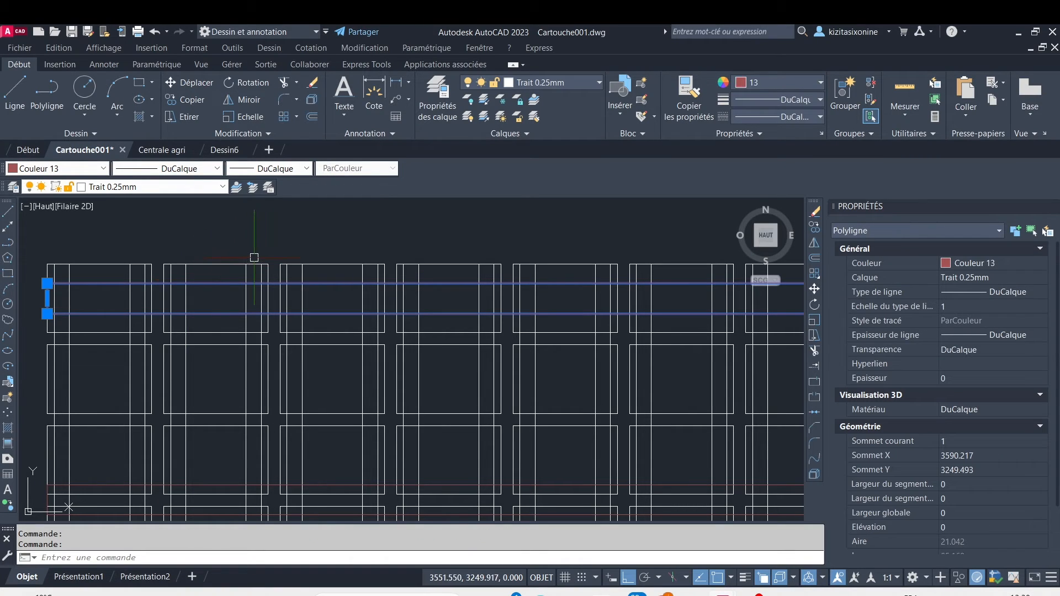
pyautogui.hotkey('ctrl', 'z')
pyautogui.moveTo(692, 383); pyautogui.dragTo(549, 399, button='middle')
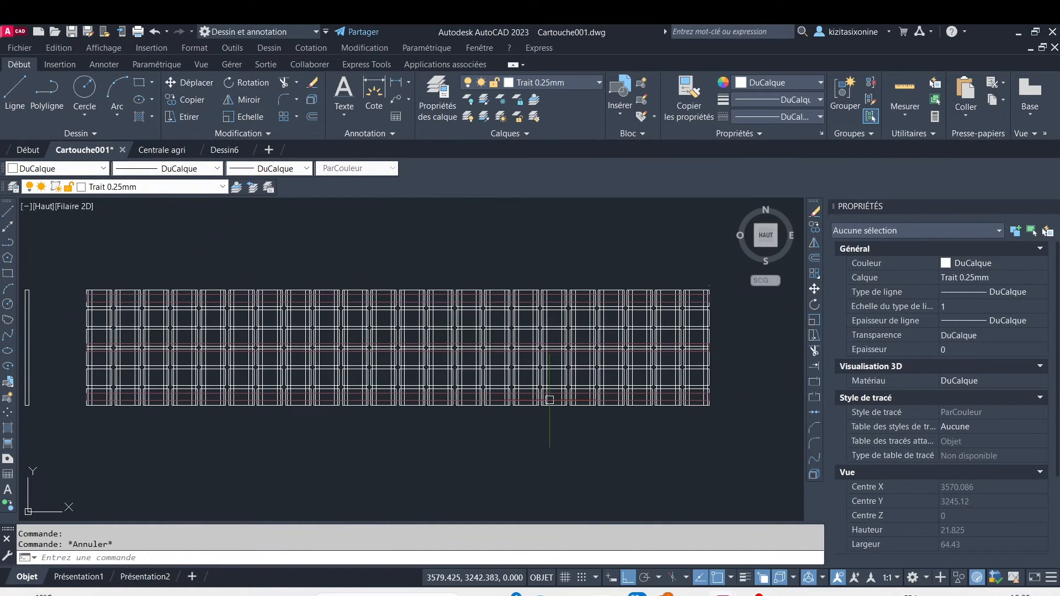
pyautogui.scroll(1, 152, 348)
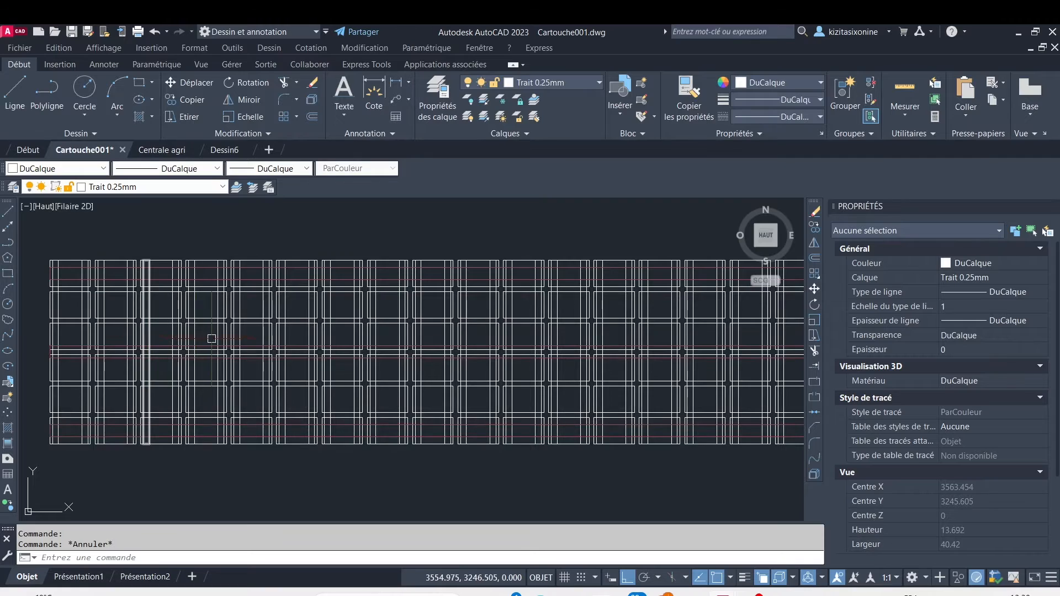
pyautogui.scroll(-2, 210, 339)
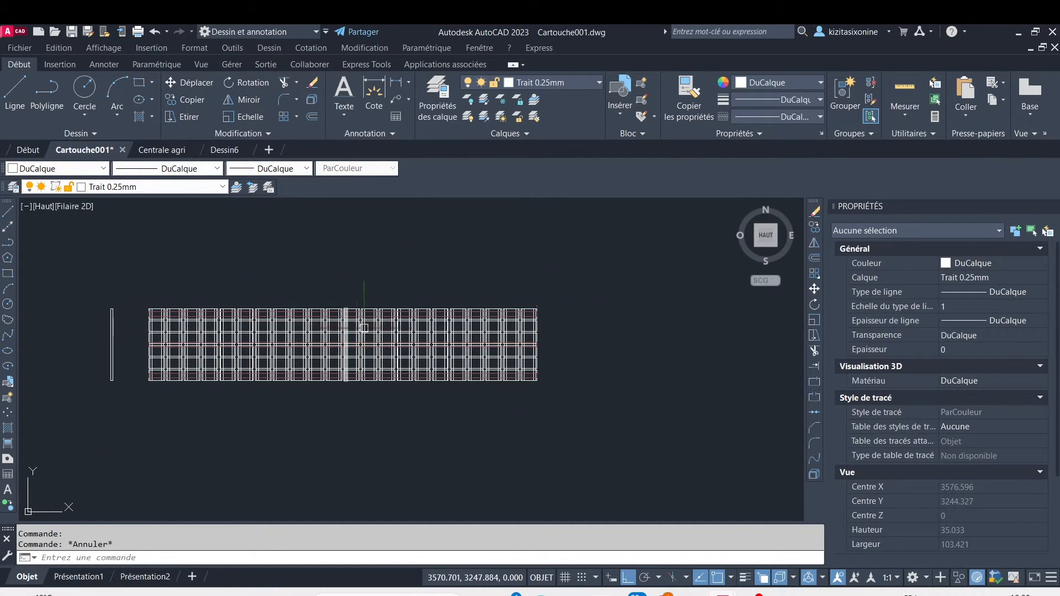
# Step: Make Cable de chaine2 the current layer
pyautogui.scroll(6, 541, 314)
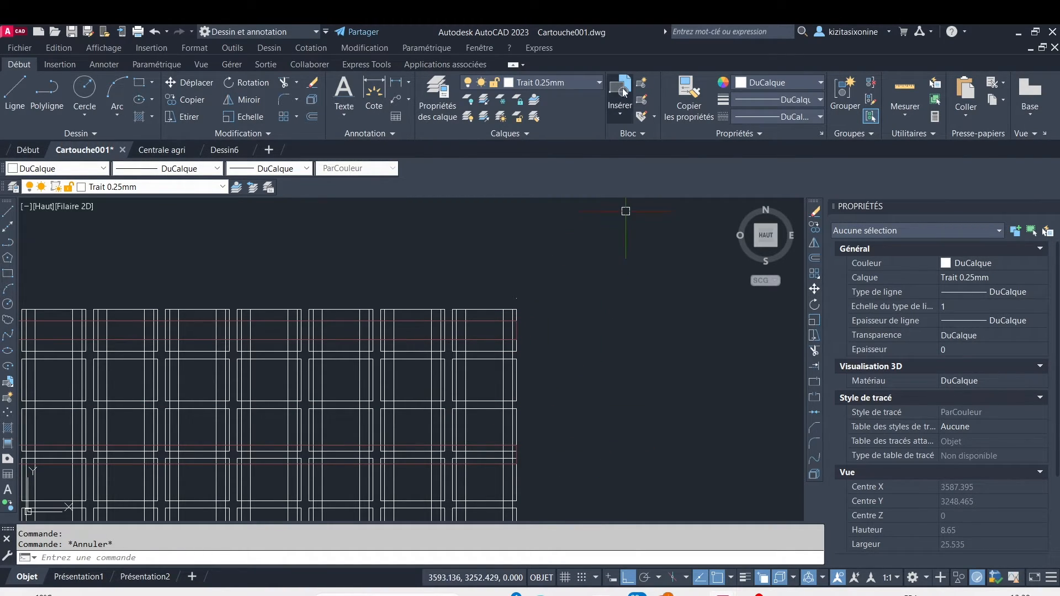
pyautogui.click(598, 83)
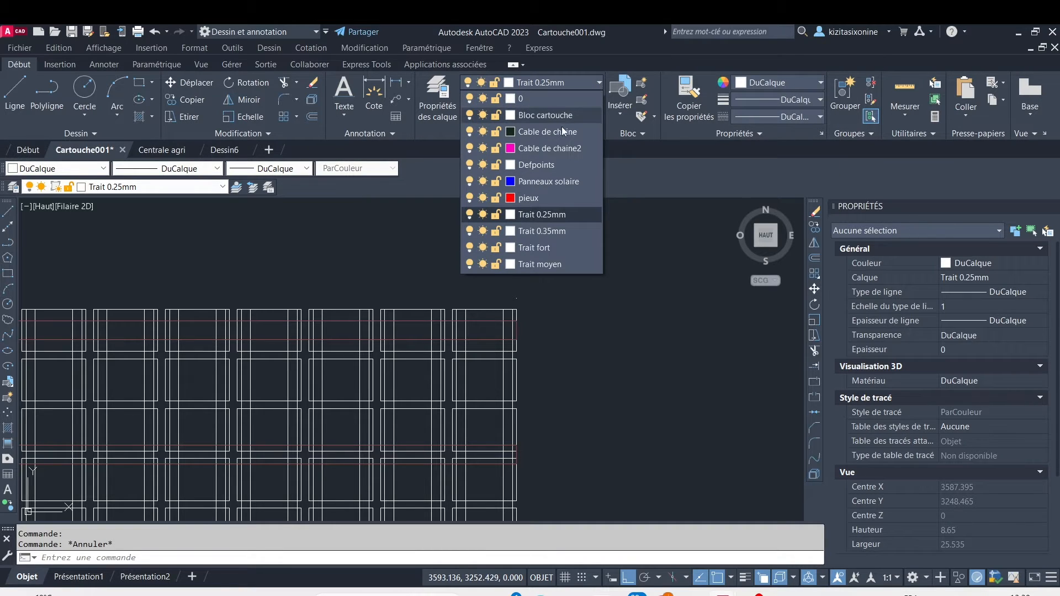
pyautogui.click(552, 147)
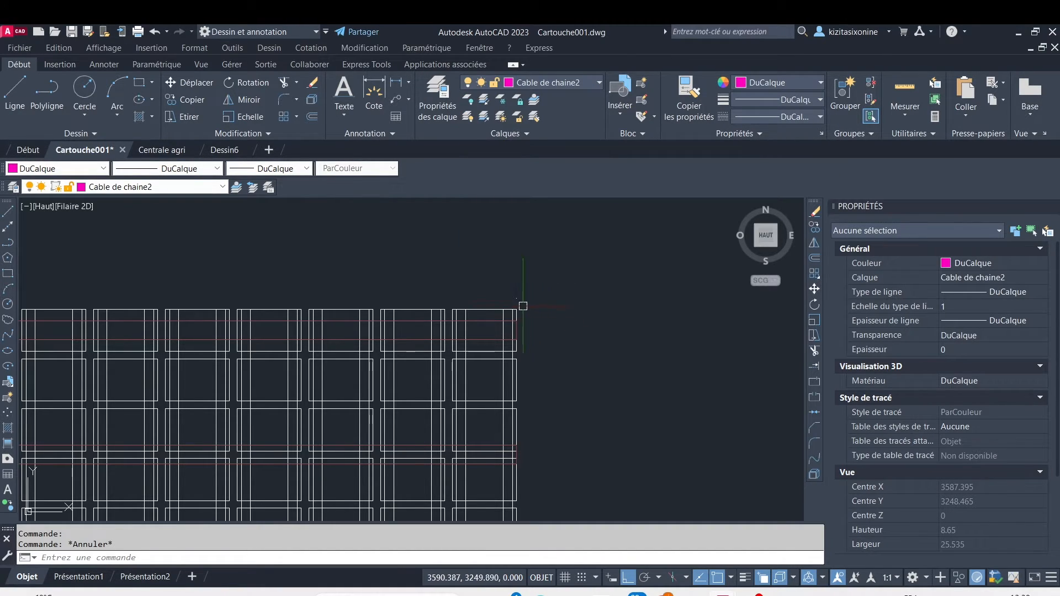
pyautogui.click(15, 91)
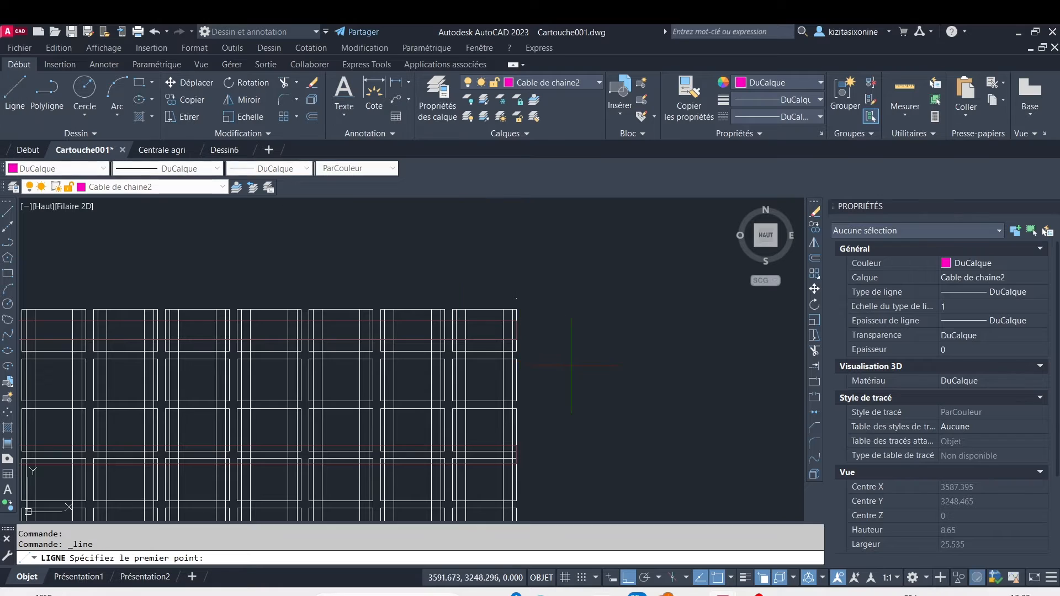
pyautogui.scroll(5, 496, 356)
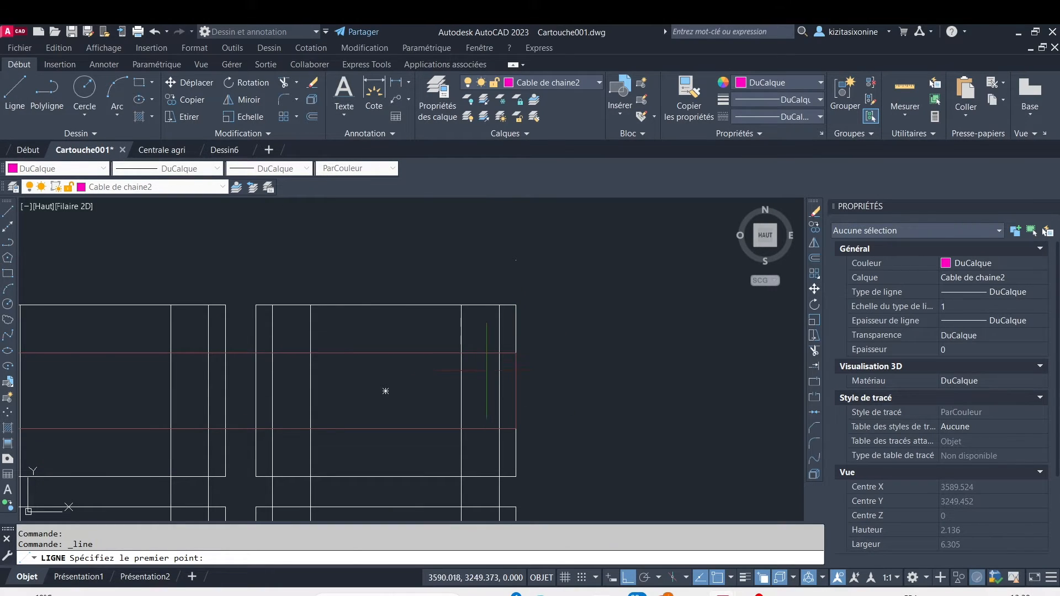
pyautogui.click(516, 338)
pyautogui.scroll(-5, 403, 359)
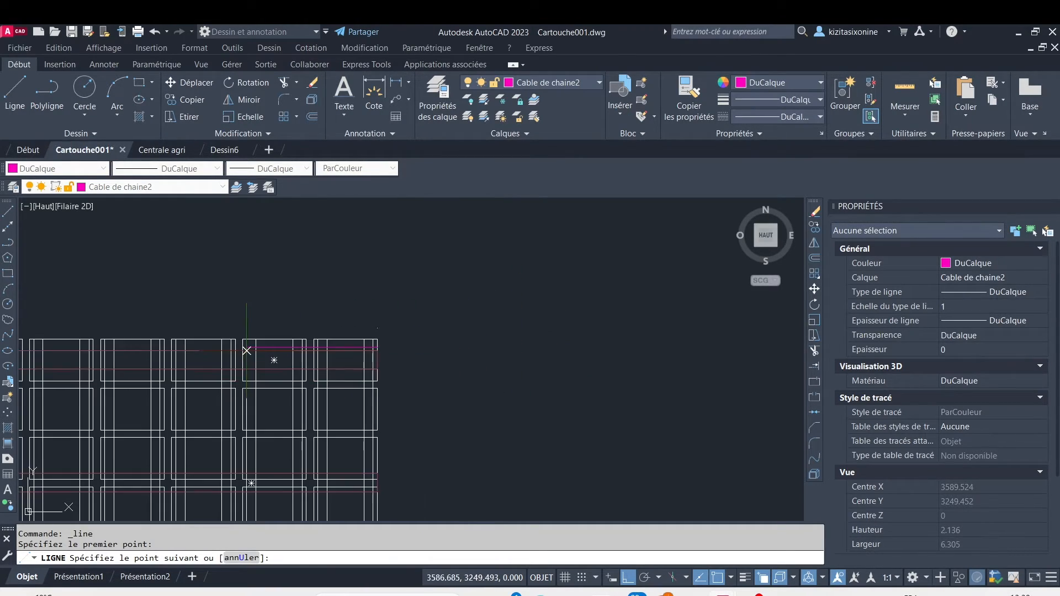
pyautogui.moveTo(208, 280); pyautogui.dragTo(497, 362, button='middle')
pyautogui.press('Escape')
pyautogui.scroll(5, 773, 319)
pyautogui.scroll(-10, 591, 362)
# Step: Draw a horizontal cable line just above the top beam, from the array's right end to the middle of the first panel
pyautogui.click(15, 91)
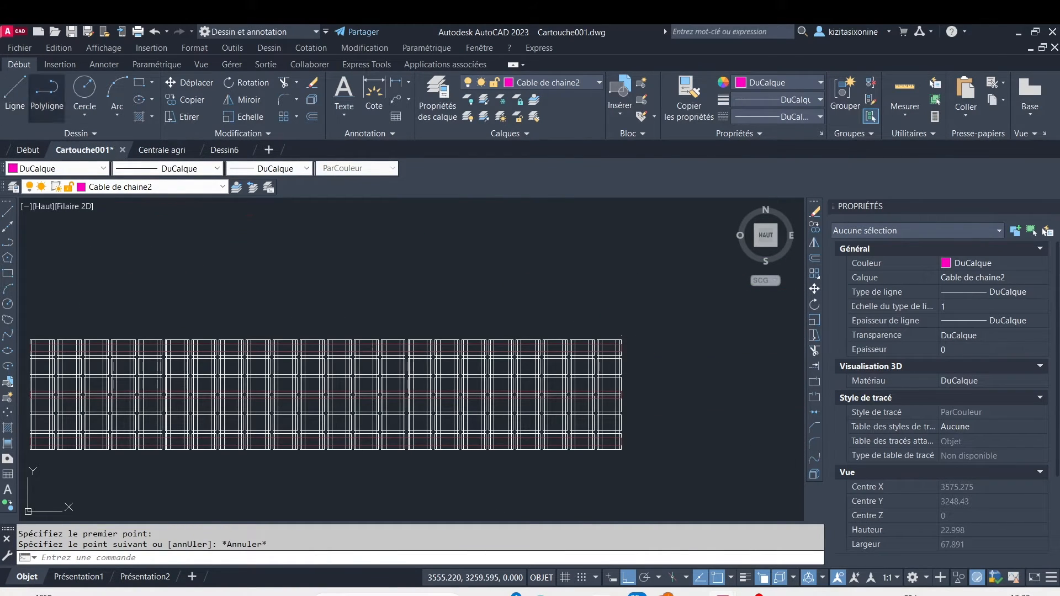
pyautogui.scroll(10, 531, 339)
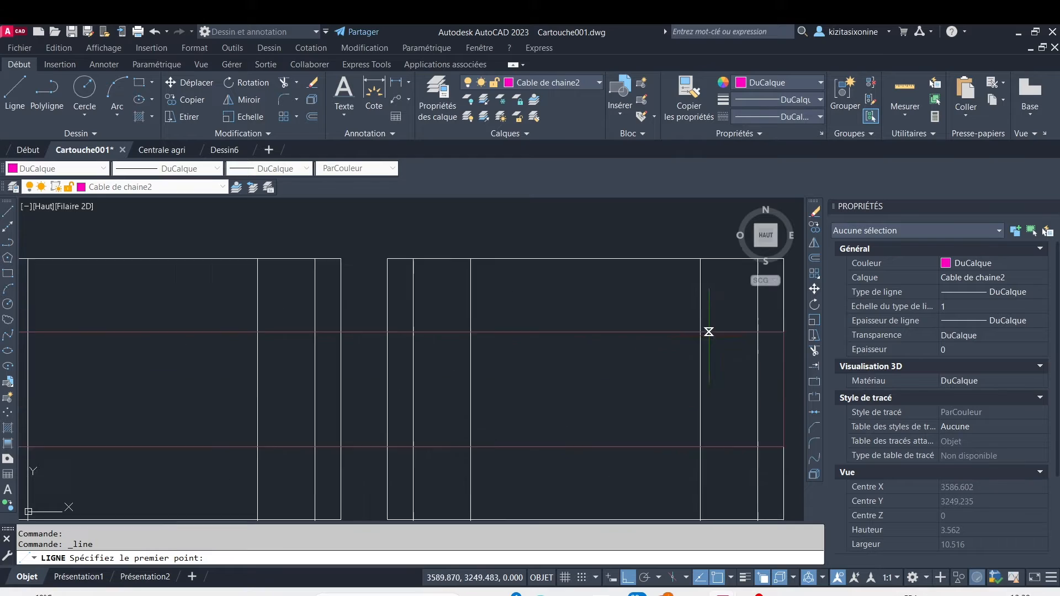
pyautogui.click(648, 359)
pyautogui.scroll(-7, 590, 376)
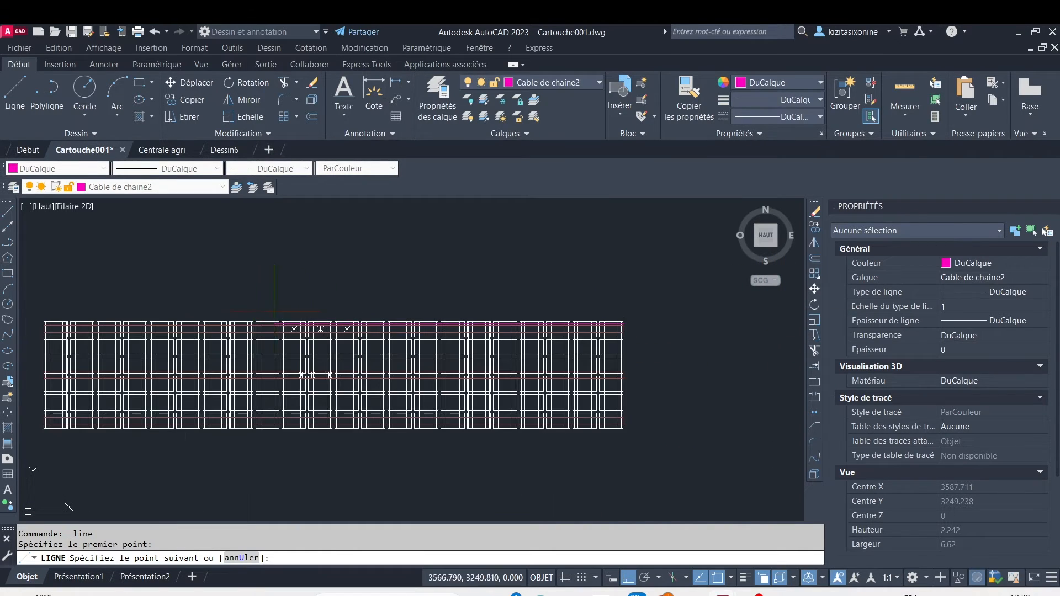
pyautogui.scroll(7, 265, 354)
pyautogui.click(248, 334)
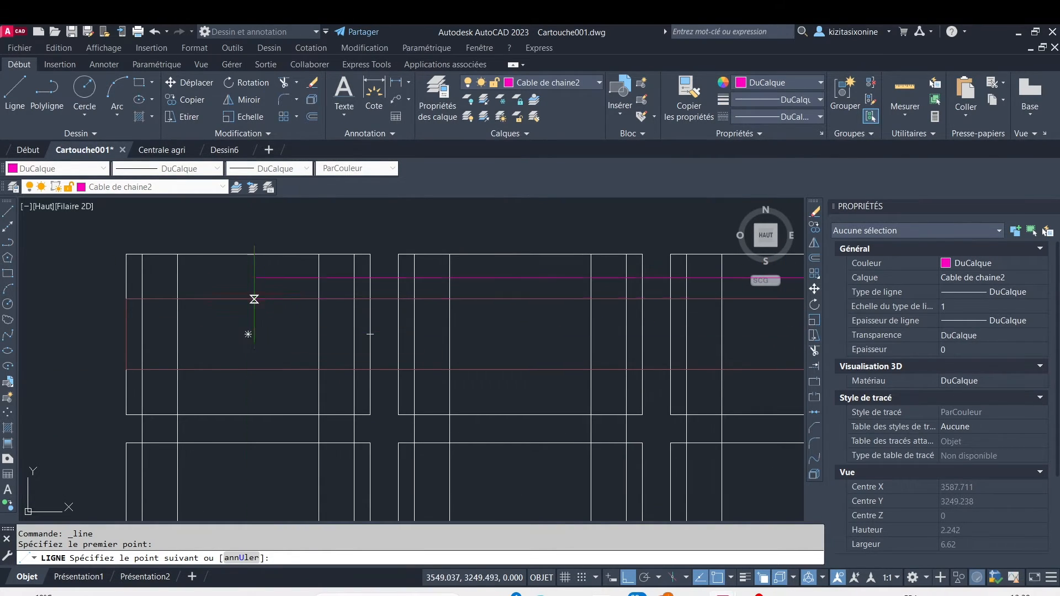
# Step: Continue the cable line down across the top beam in the first panel and back along its underside past the array's right end
pyautogui.click(248, 395)
pyautogui.scroll(-6, 390, 400)
pyautogui.moveTo(508, 422); pyautogui.dragTo(103, 408, button='middle')
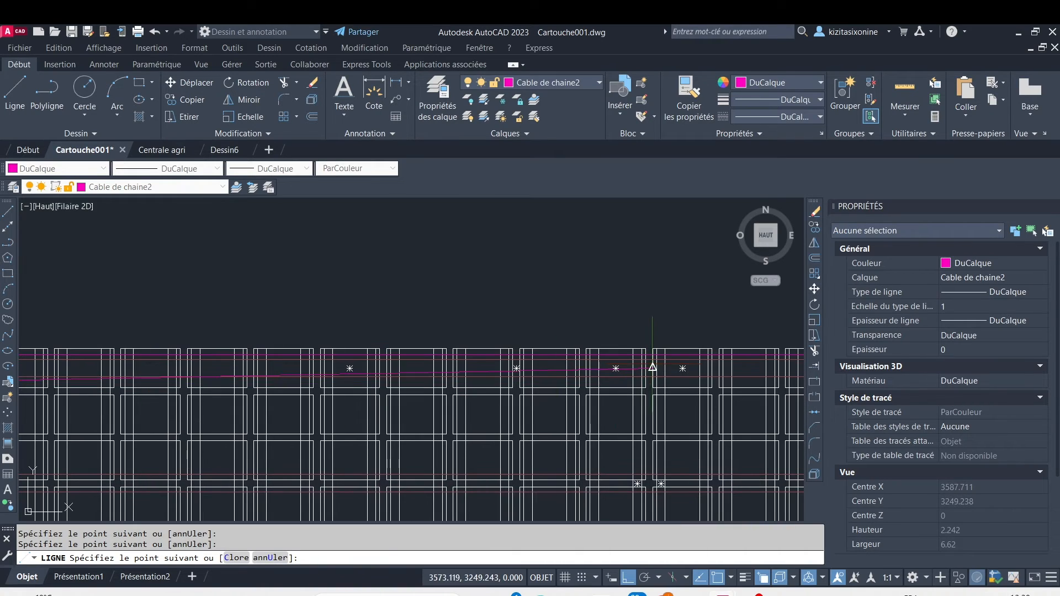
pyautogui.moveTo(708, 395)
pyautogui.mouseDown(button='middle')
pyautogui.moveTo(367, 369)
pyautogui.moveTo(375, 341)
pyautogui.mouseUp(button='middle')
pyautogui.scroll(-5, 386, 353)
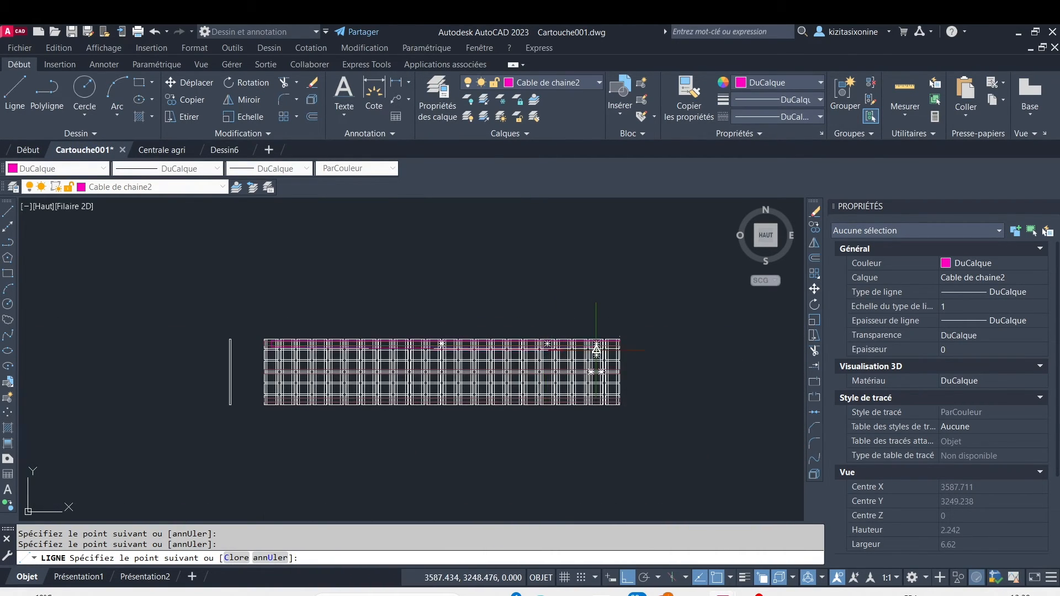
pyautogui.scroll(5, 645, 348)
pyautogui.scroll(3, 646, 334)
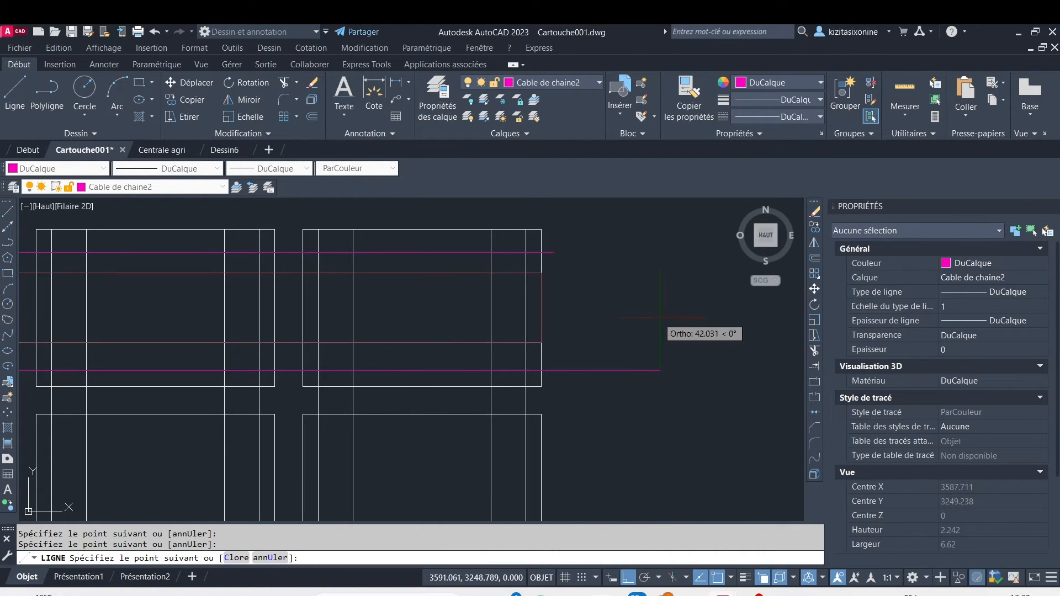
pyautogui.scroll(-3, 685, 342)
pyautogui.moveTo(679, 339); pyautogui.dragTo(544, 334, button='middle')
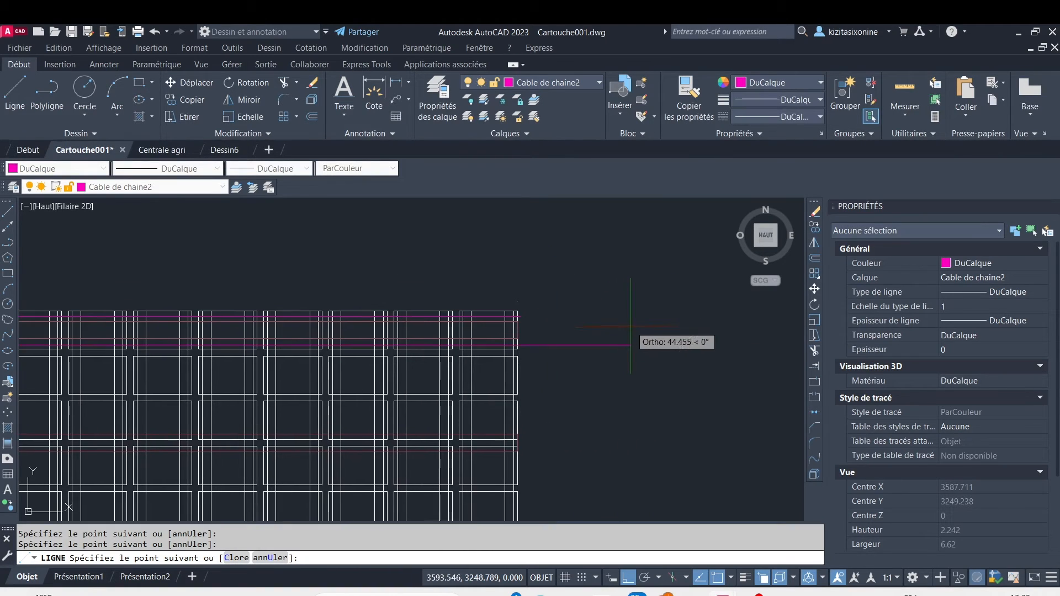
pyautogui.scroll(3, 626, 326)
pyautogui.press('Escape')
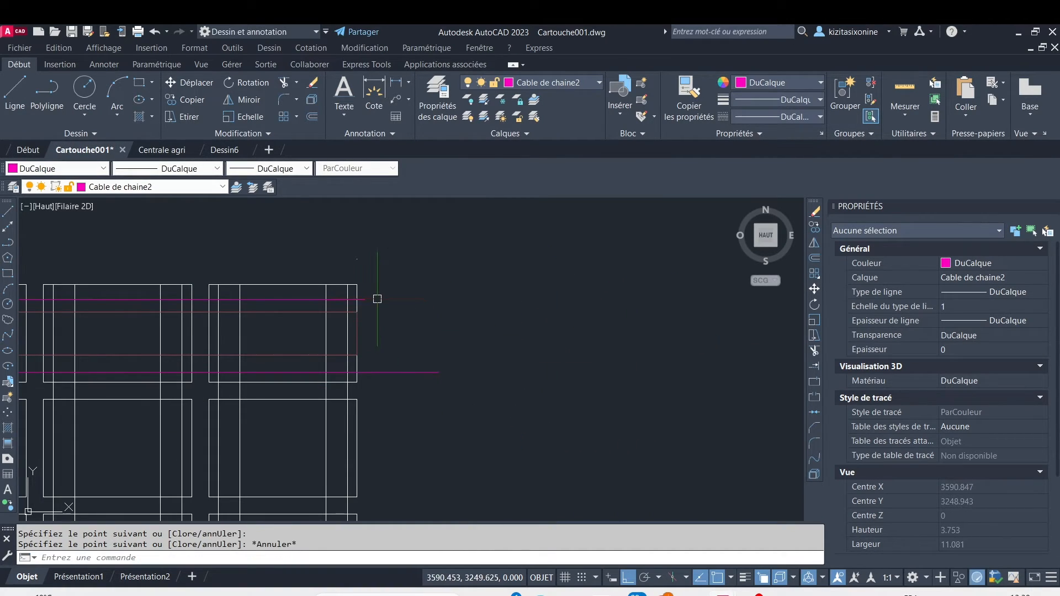
# Step: Stretch the upper cable line's right end horizontally beyond the array to align with the end of the lower cable line
pyautogui.scroll(3, 379, 296)
pyautogui.click(327, 307)
pyautogui.click(328, 307)
pyautogui.scroll(-4, 433, 298)
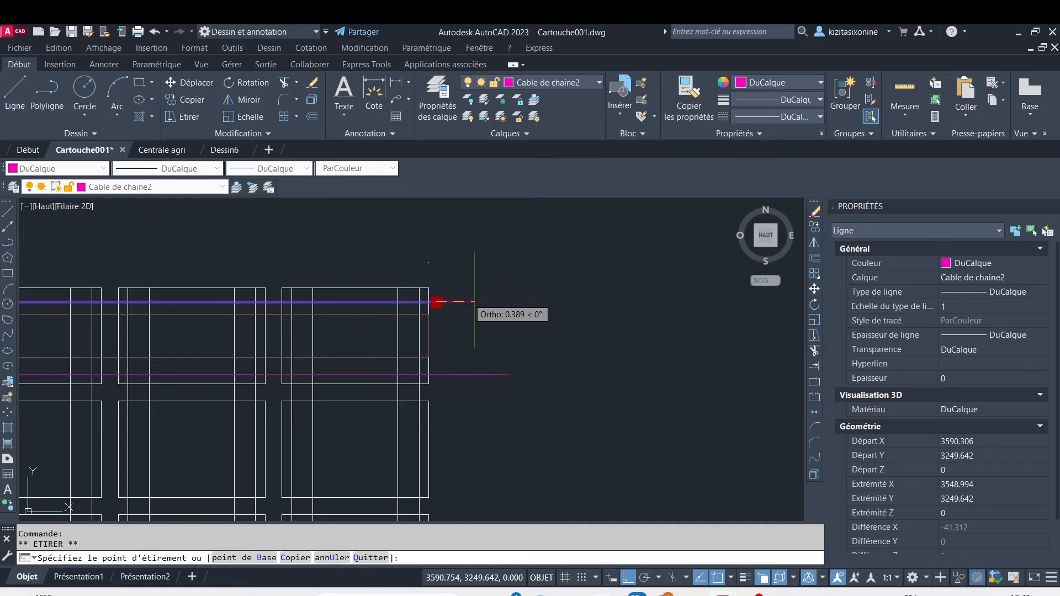
pyautogui.press('Escape')
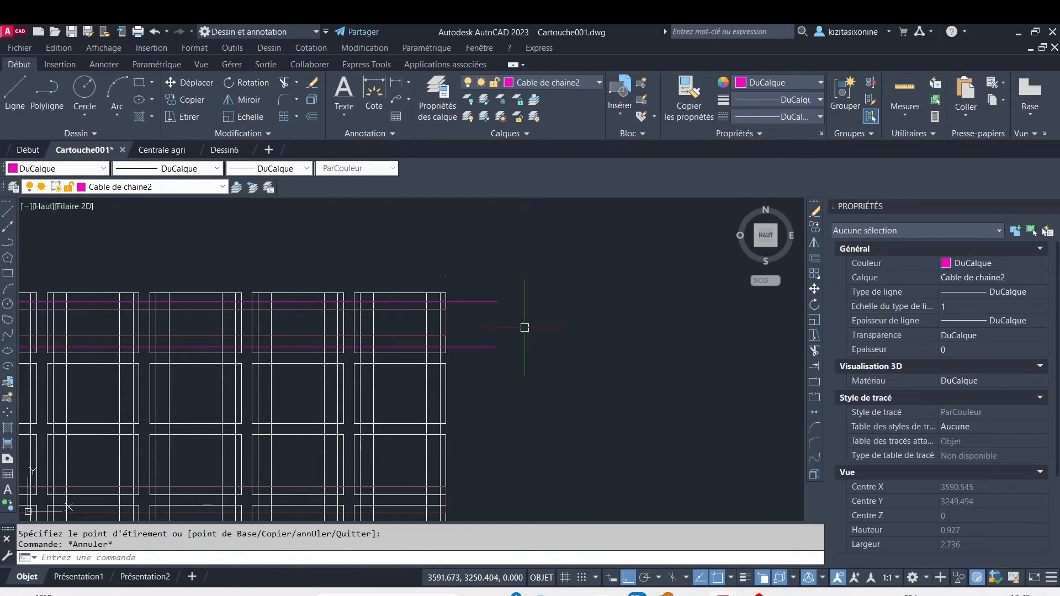
# Step: Try a small circle centred on the upper cable line's right end and erase it
pyautogui.scroll(4, 509, 309)
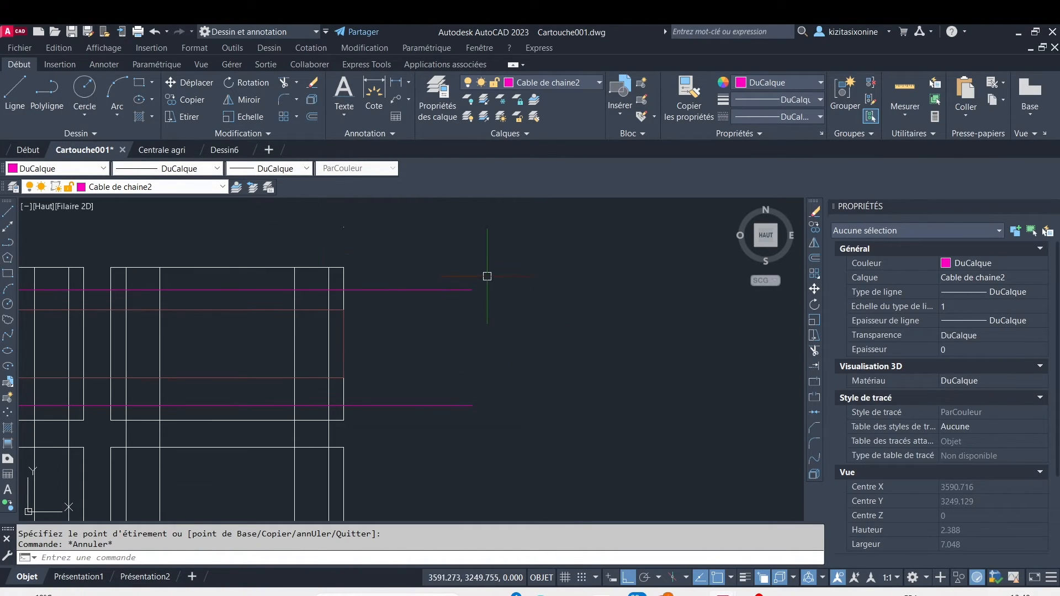
pyautogui.click(85, 91)
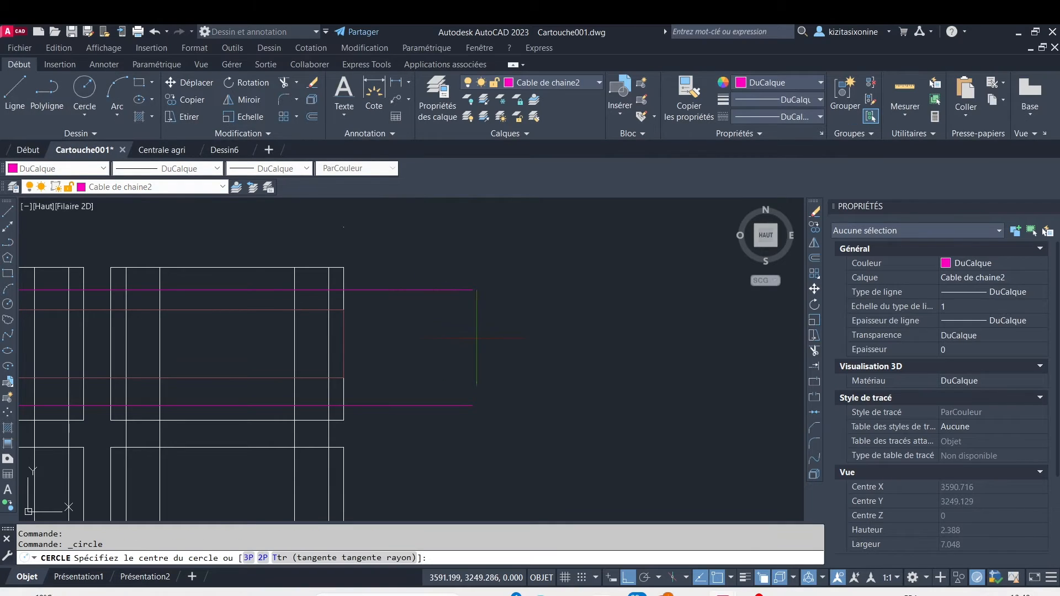
pyautogui.click(472, 304)
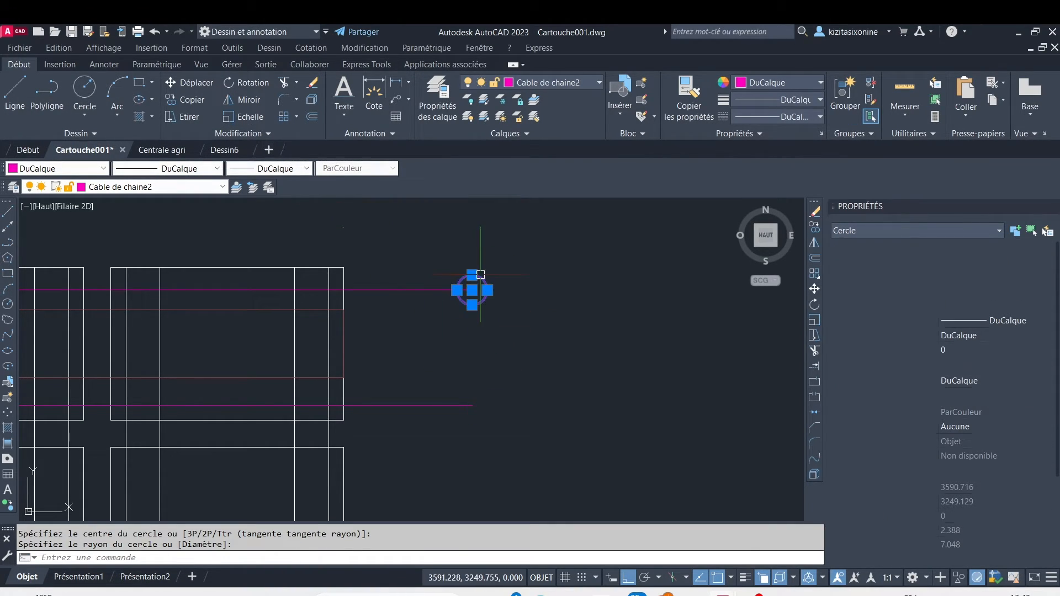
pyautogui.press('Delete')
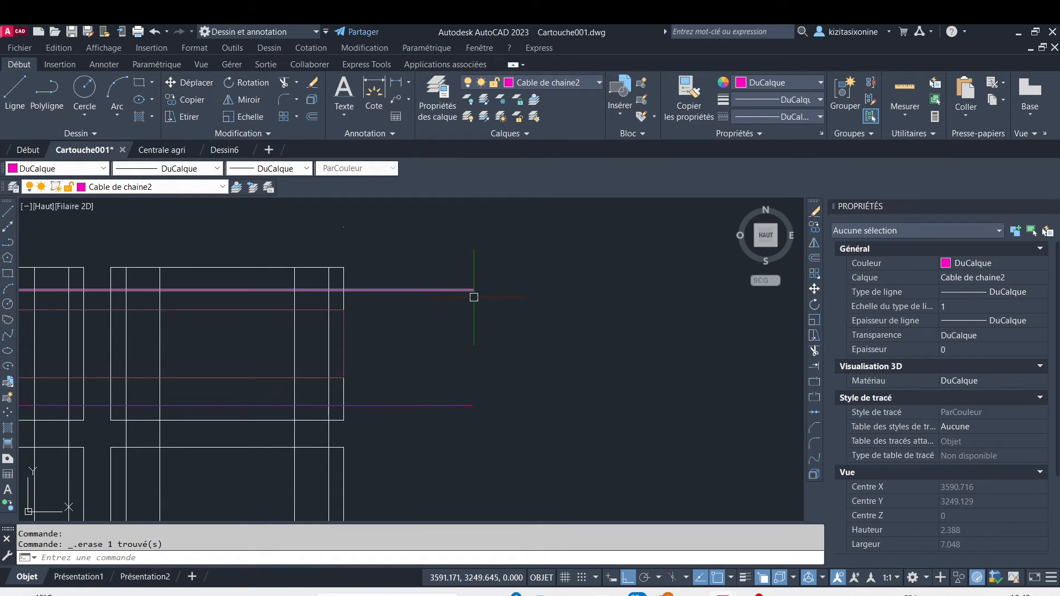
# Step: Join the upper, lower and short vertical cable lines of the first panel row into one polyline
pyautogui.scroll(-4, 466, 407)
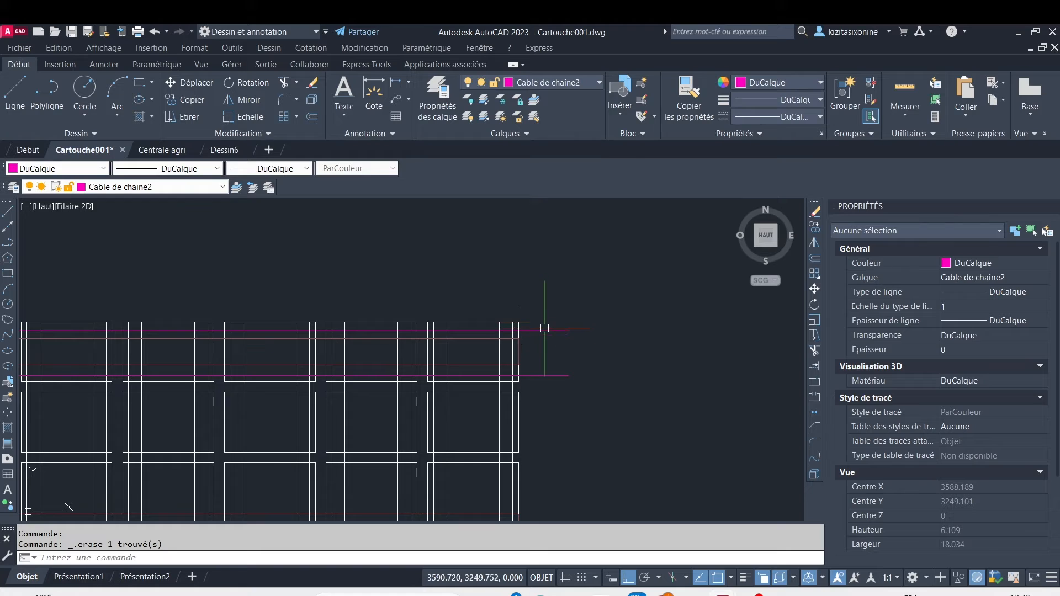
pyautogui.click(544, 329)
pyautogui.click(538, 376)
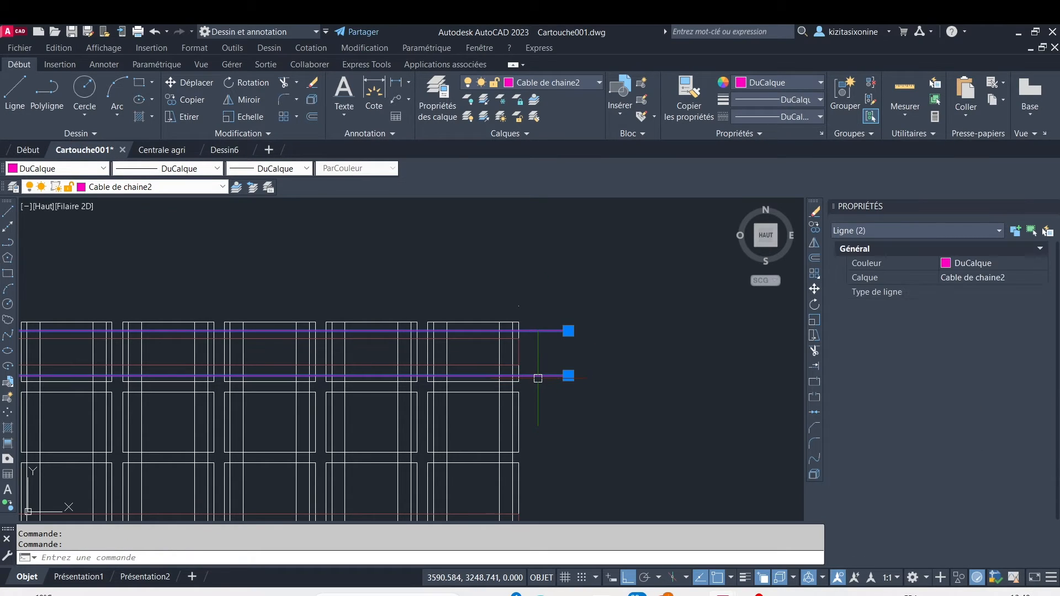
pyautogui.scroll(-4, 538, 378)
pyautogui.scroll(6, 227, 292)
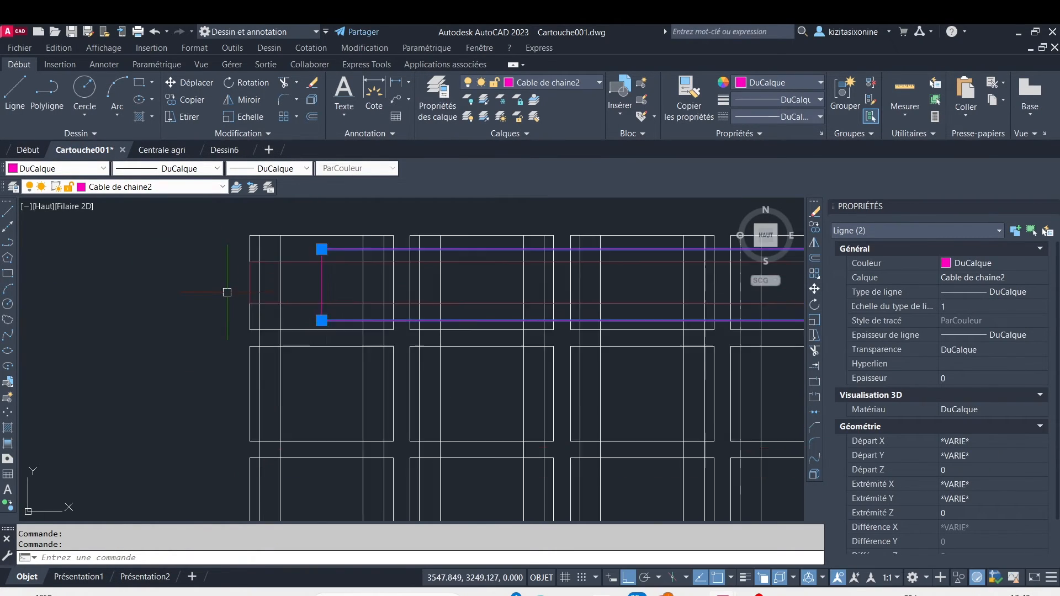
pyautogui.scroll(2, 227, 292)
pyautogui.click(377, 281)
pyautogui.write('j')
pyautogui.press('Return')
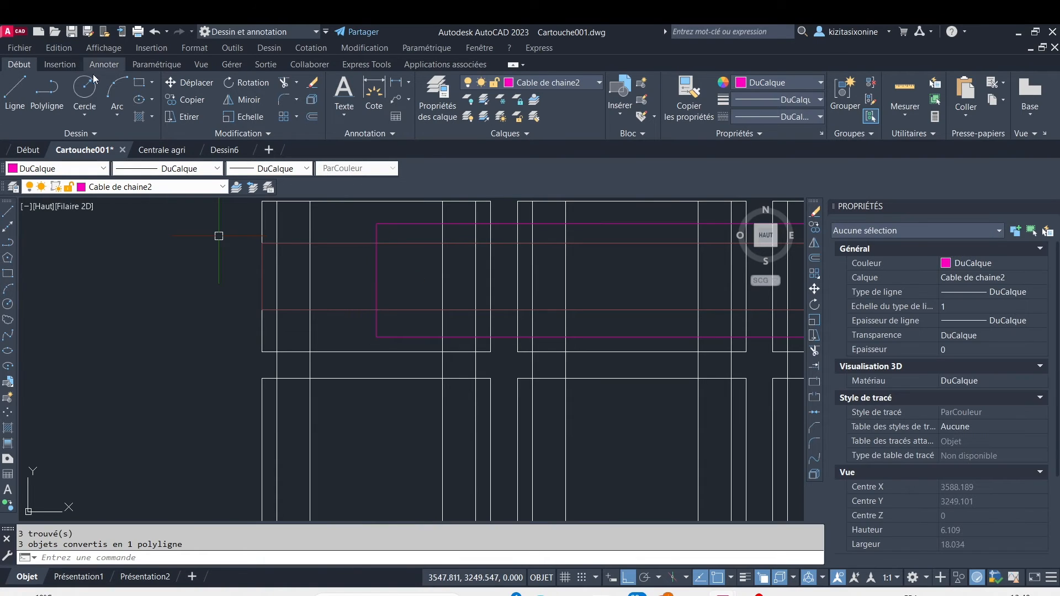
# Step: Copy the U-shaped cable polyline from its vertical side's midpoint into each of the five panel rows below
pyautogui.click(377, 279)
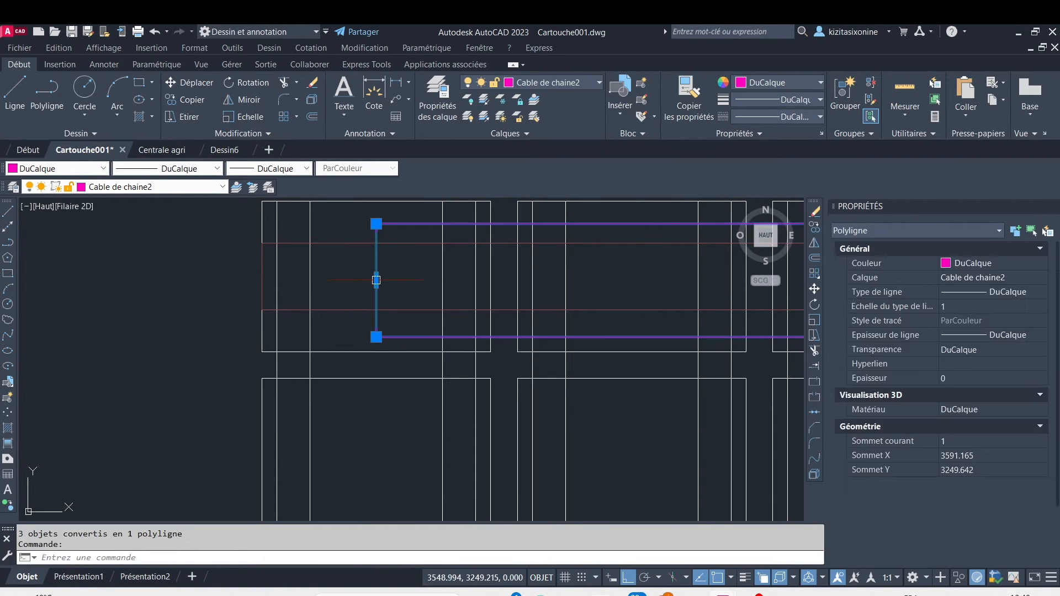
pyautogui.click(192, 100)
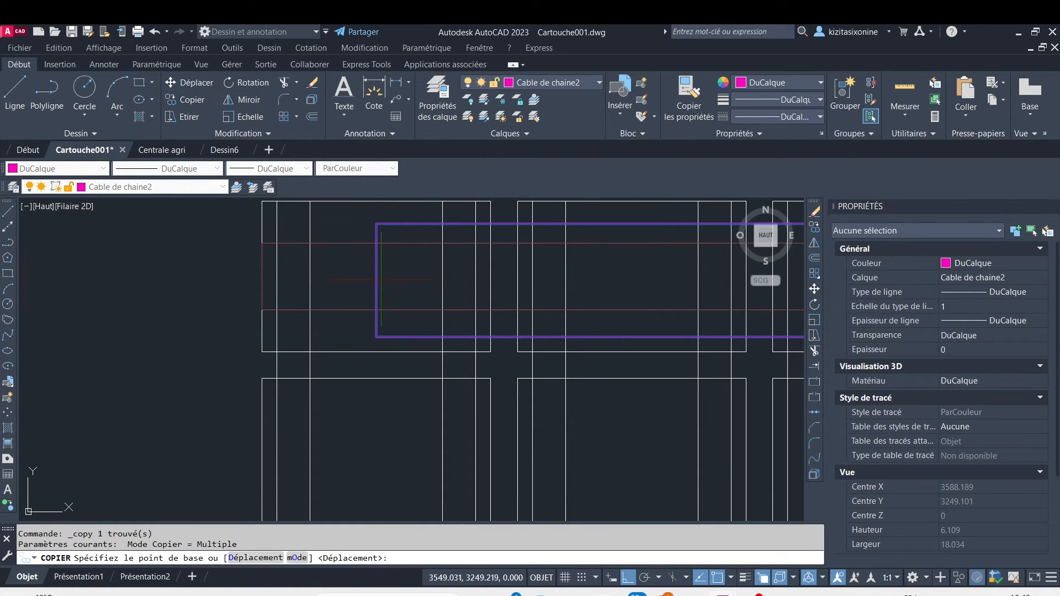
pyautogui.click(376, 279)
pyautogui.click(376, 456)
pyautogui.scroll(-6, 378, 462)
pyautogui.click(378, 502)
pyautogui.moveTo(378, 509); pyautogui.dragTo(407, 353, button='middle')
pyautogui.click(398, 385)
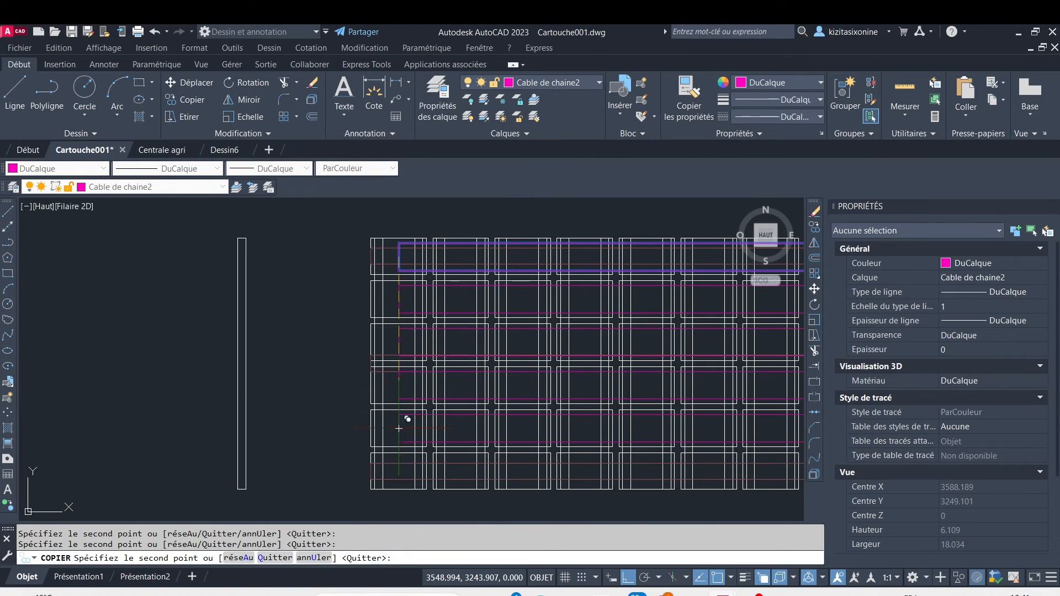
pyautogui.click(398, 428)
pyautogui.click(399, 463)
pyautogui.press('Escape')
pyautogui.scroll(-6, 516, 387)
pyautogui.scroll(2, 564, 385)
pyautogui.moveTo(567, 378); pyautogui.dragTo(319, 307, button='middle')
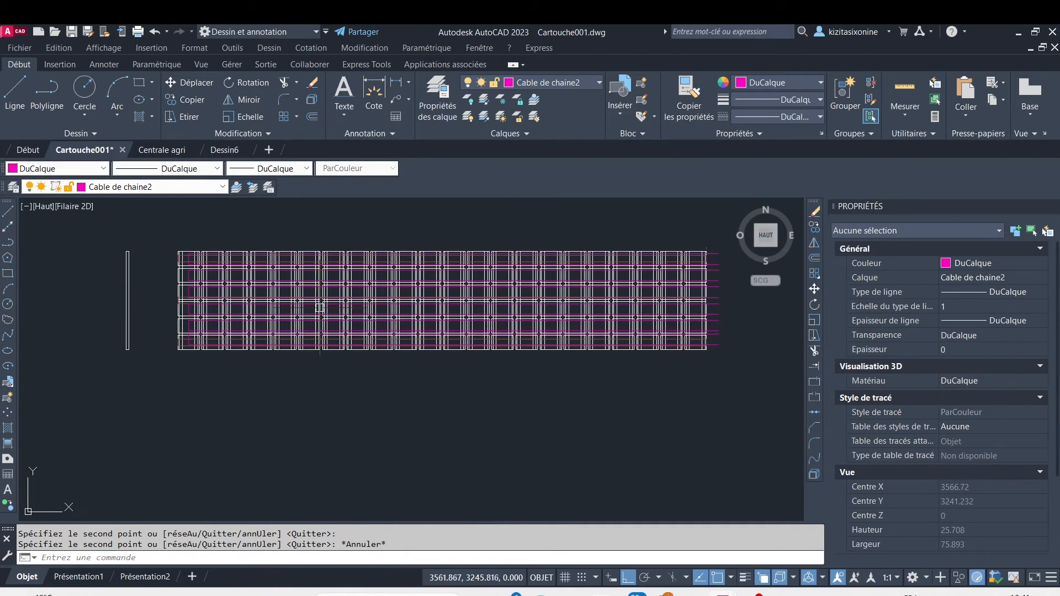
# Step: Make 0 the current layer
pyautogui.scroll(4, 193, 250)
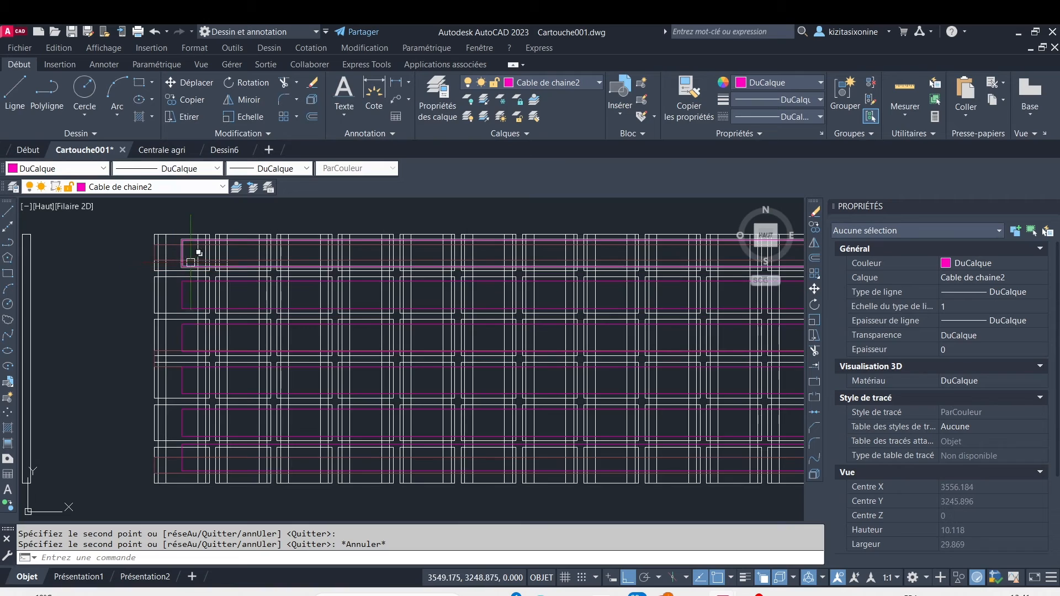
pyautogui.scroll(-3, 784, 281)
pyautogui.scroll(3, 389, 271)
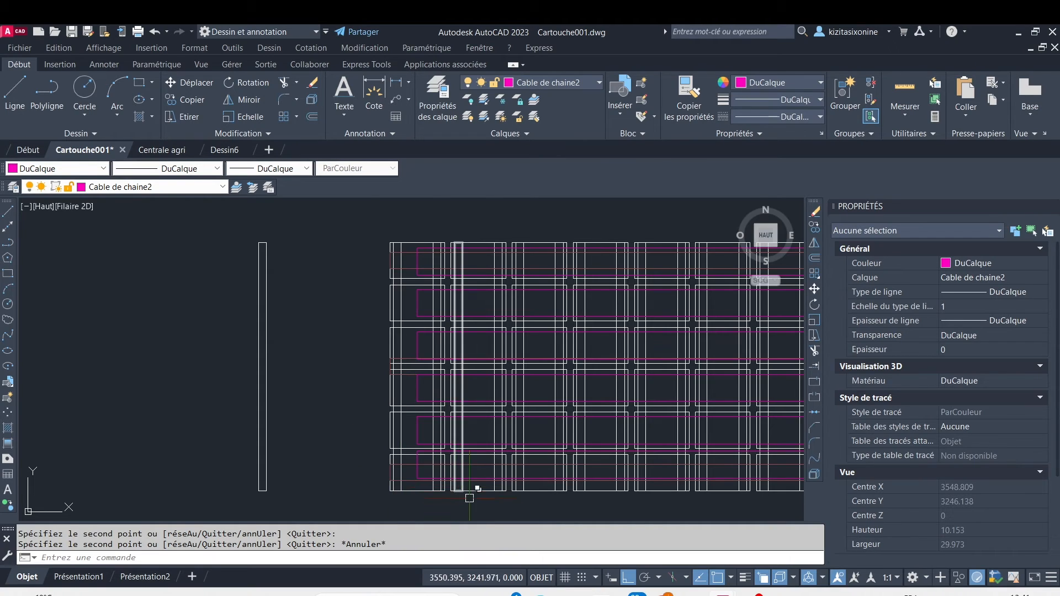
pyautogui.moveTo(469, 491); pyautogui.dragTo(400, 324, button='middle')
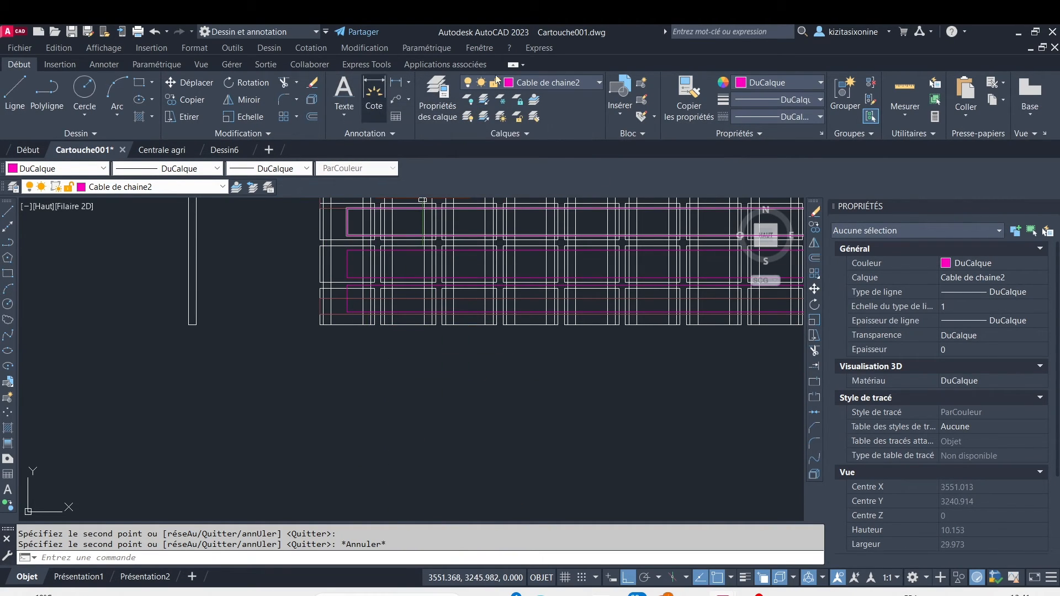
pyautogui.click(516, 83)
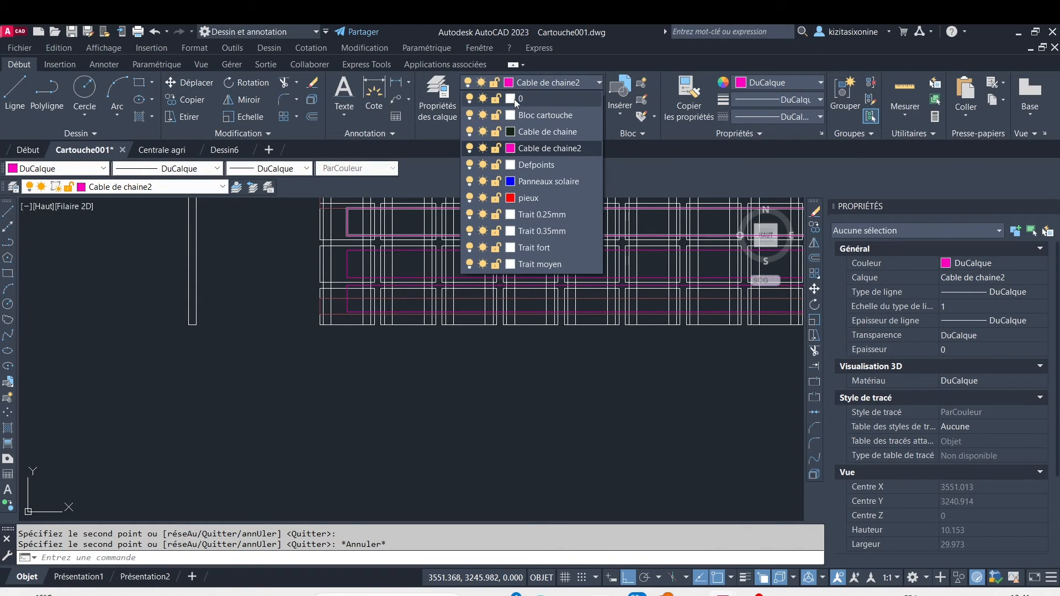
pyautogui.click(516, 101)
# Step: Draw a vertical line about 0.66 long downward from the bottom midpoint of the array's first narrow vertical rectangle
pyautogui.scroll(4, 355, 358)
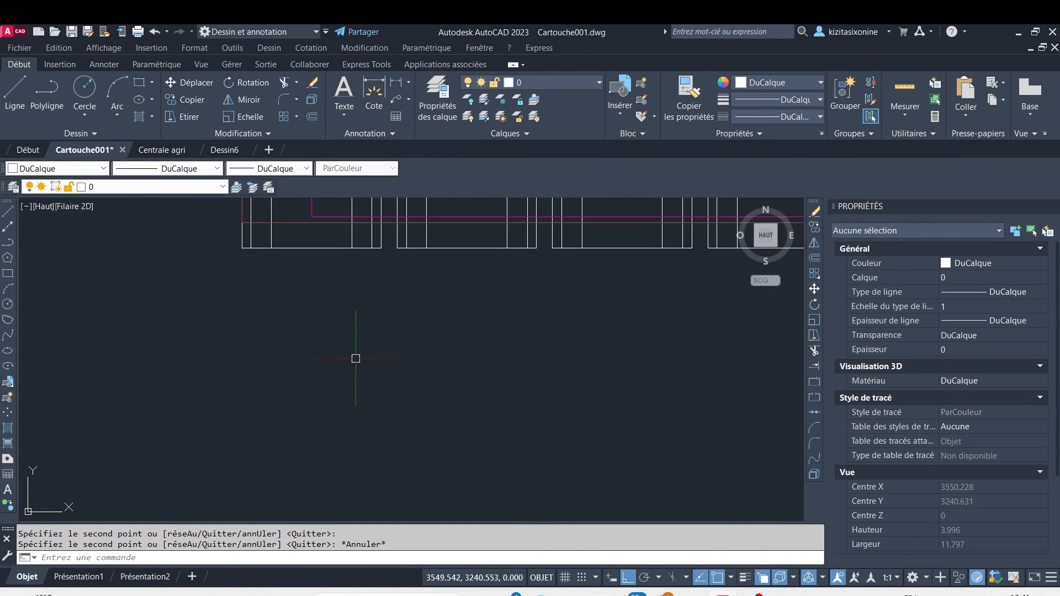
pyautogui.click(14, 94)
pyautogui.click(261, 248)
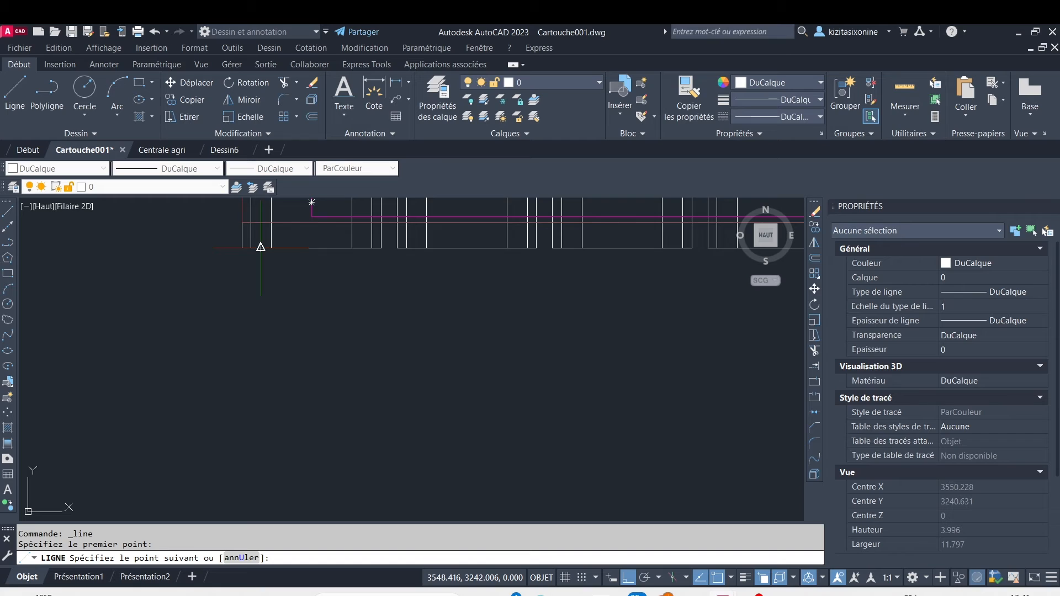
pyautogui.click(265, 301)
pyautogui.press('Escape')
# Step: Copy the short vertical line by its top end to the matching narrow rectangles under the next four panel columns
pyautogui.click(261, 287)
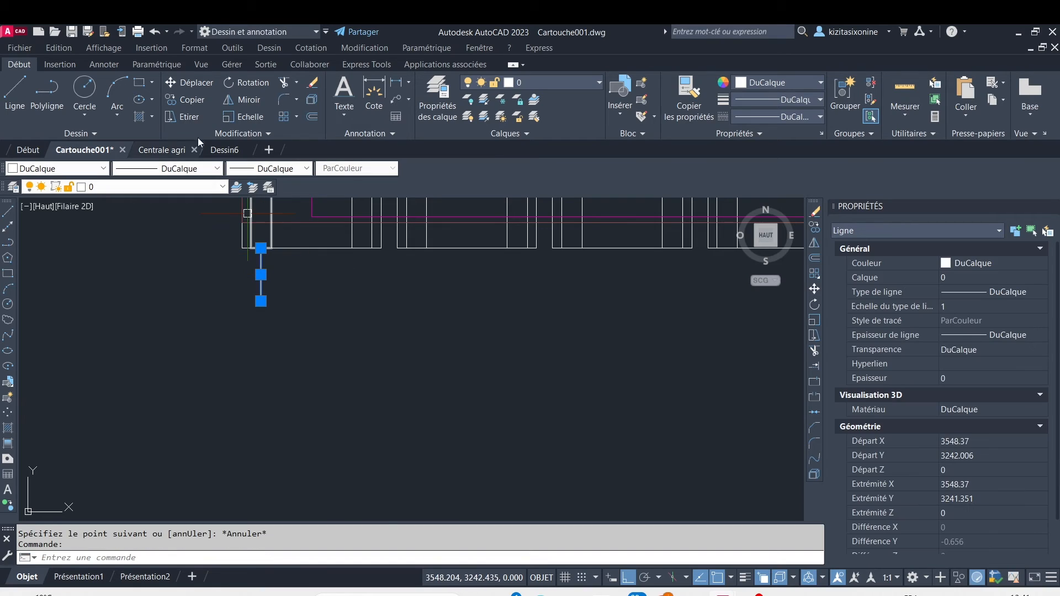
pyautogui.click(193, 102)
pyautogui.click(260, 248)
pyautogui.moveTo(416, 248); pyautogui.dragTo(318, 334, button='middle')
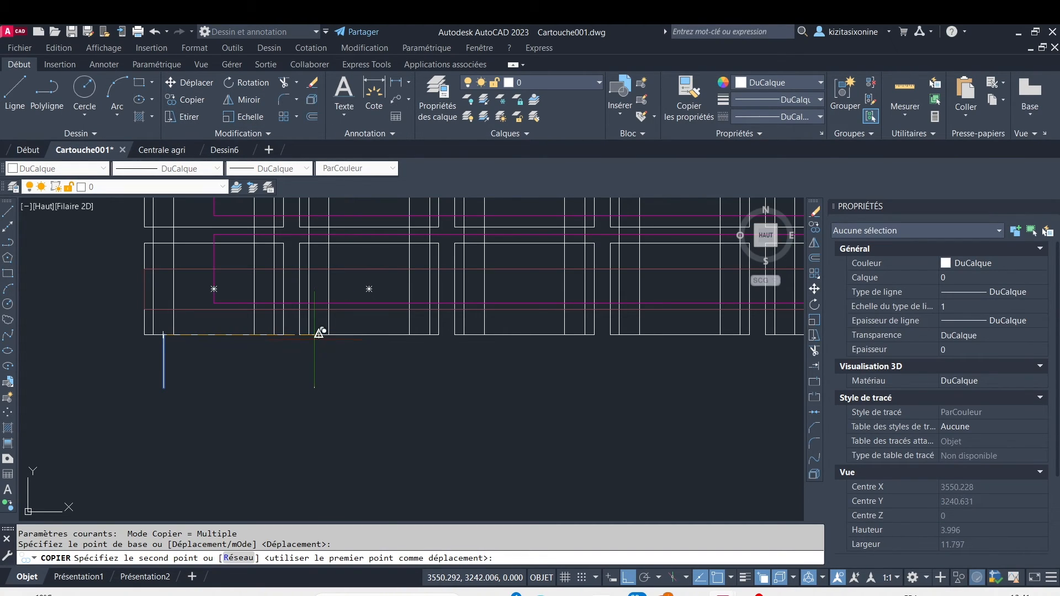
pyautogui.click(318, 333)
pyautogui.click(474, 333)
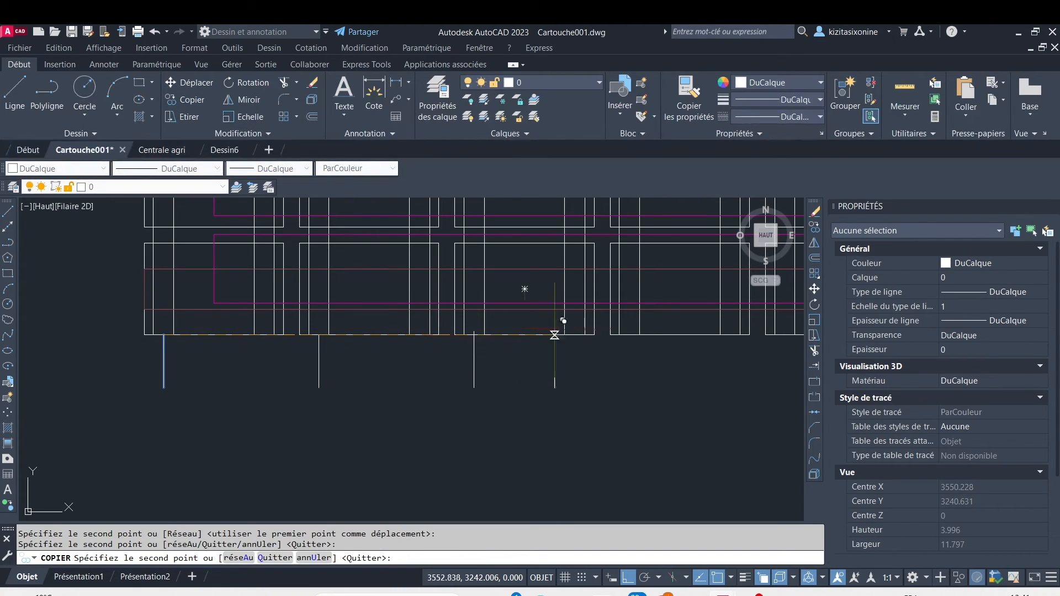
pyautogui.moveTo(629, 332); pyautogui.dragTo(524, 353, button='middle')
pyautogui.click(523, 353)
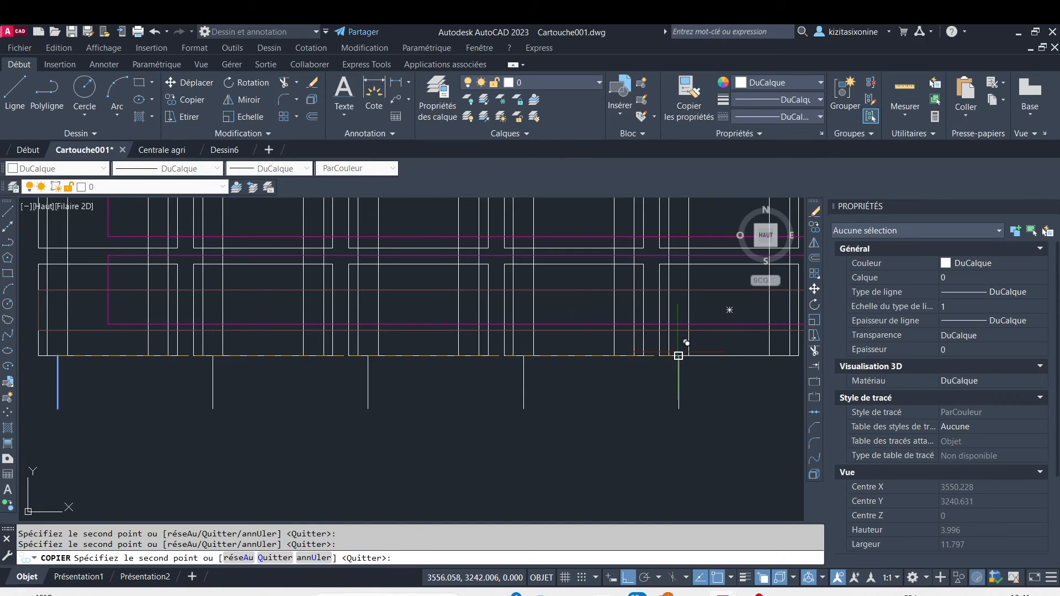
pyautogui.click(678, 355)
pyautogui.scroll(-4, 472, 369)
pyautogui.press('Escape')
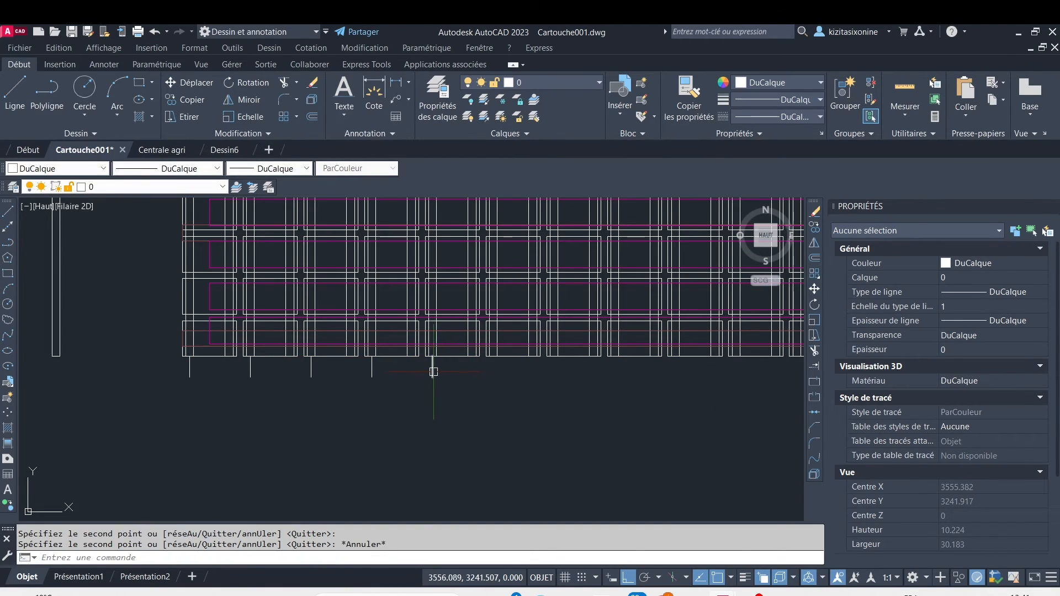
# Step: Delete the four copied short vertical lines below the array, keeping only the one under the first panel column
pyautogui.click(433, 371)
pyautogui.press('Delete')
pyautogui.click(371, 371)
pyautogui.press('Delete')
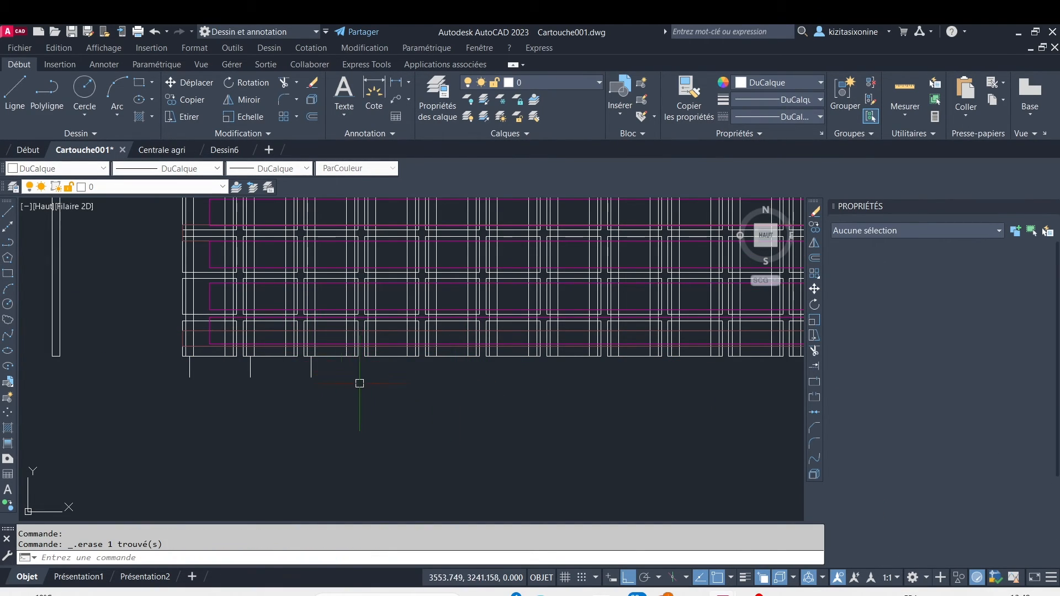
pyautogui.click(311, 370)
pyautogui.press('Delete')
pyautogui.click(250, 370)
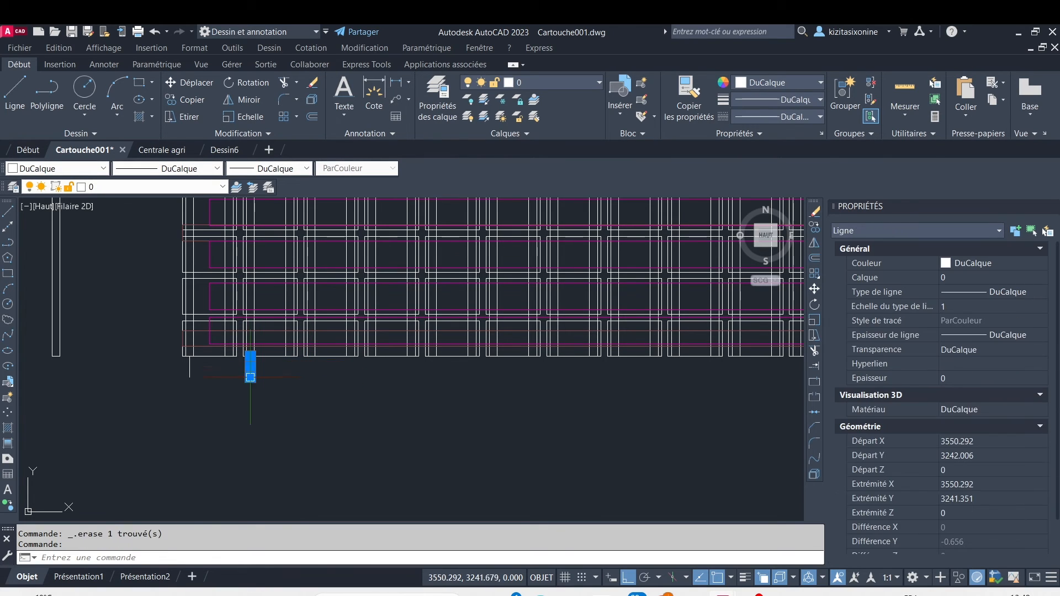
pyautogui.press('Delete')
# Step: Copy the short vertical line horizontally as a 22-item array, spaced from the first narrow rectangle to its match under the second panel column
pyautogui.scroll(4, 194, 367)
pyautogui.click(189, 367)
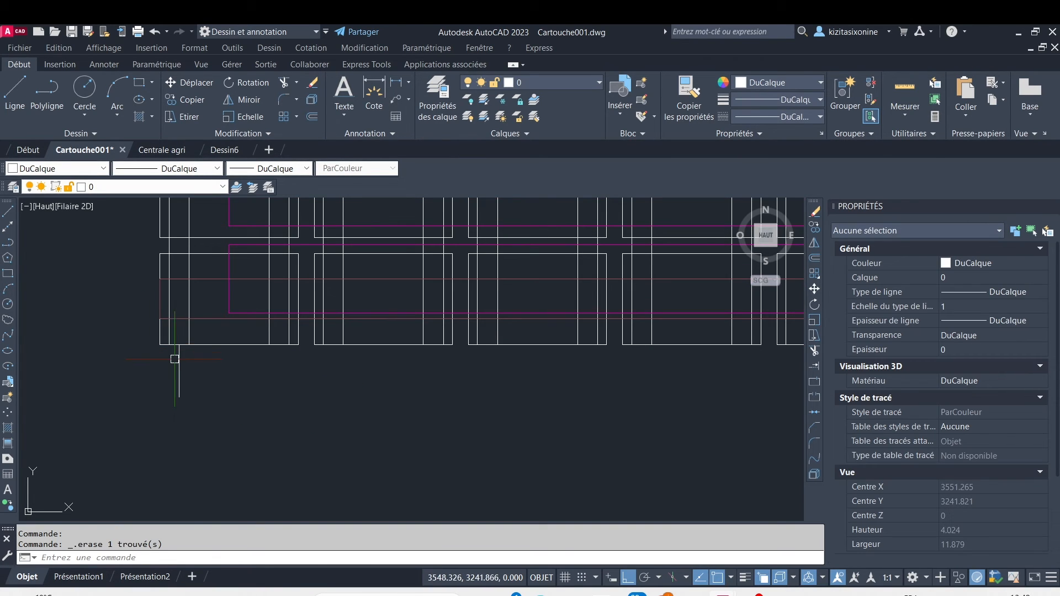
pyautogui.click(185, 99)
pyautogui.click(179, 345)
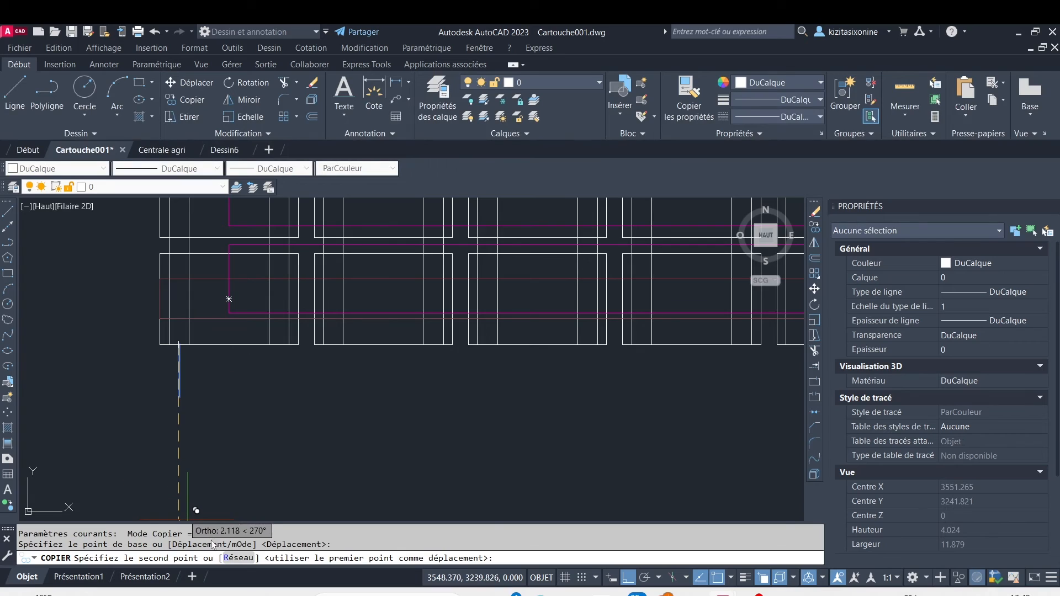
pyautogui.click(238, 558)
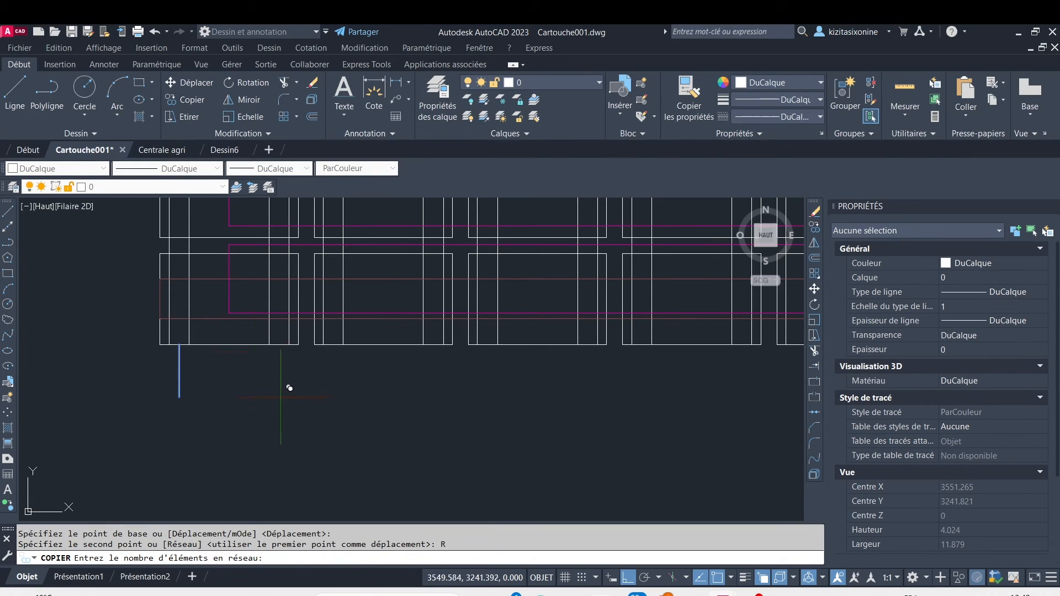
pyautogui.write('22')
pyautogui.press('Return')
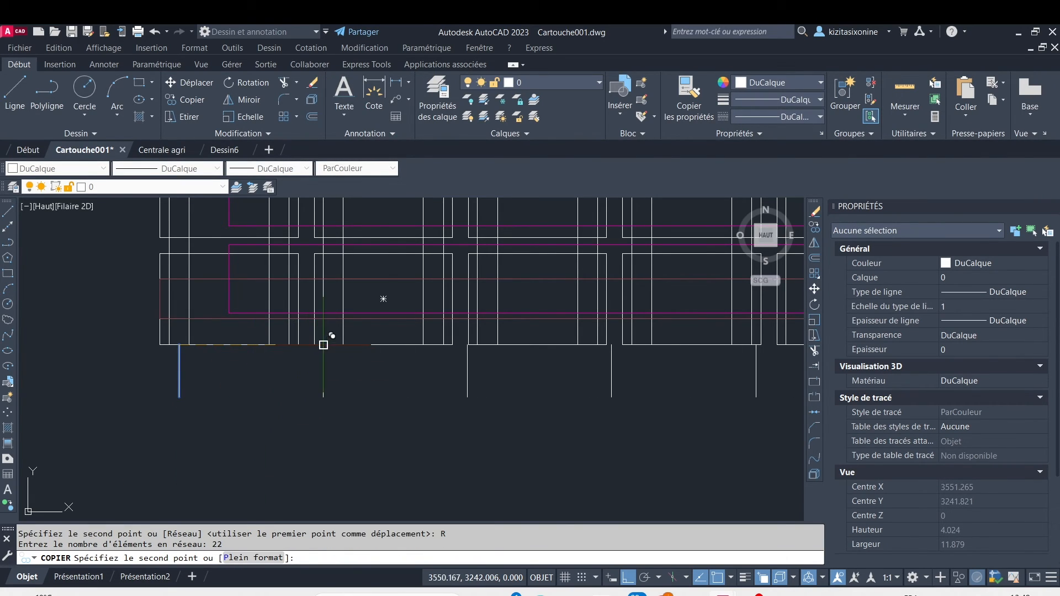
pyautogui.click(333, 343)
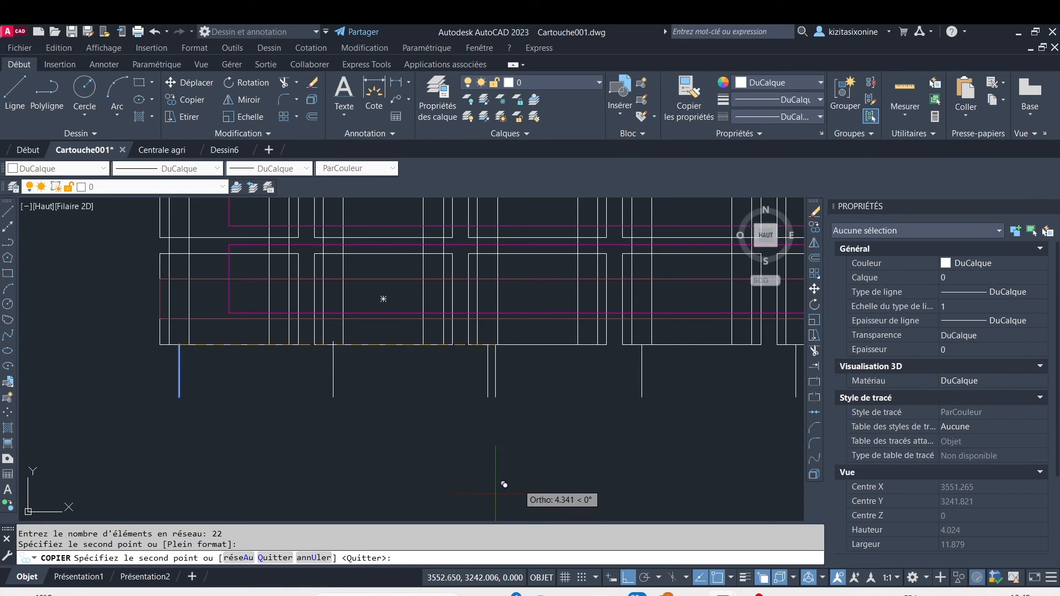
pyautogui.scroll(-2, 458, 441)
pyautogui.press('Escape')
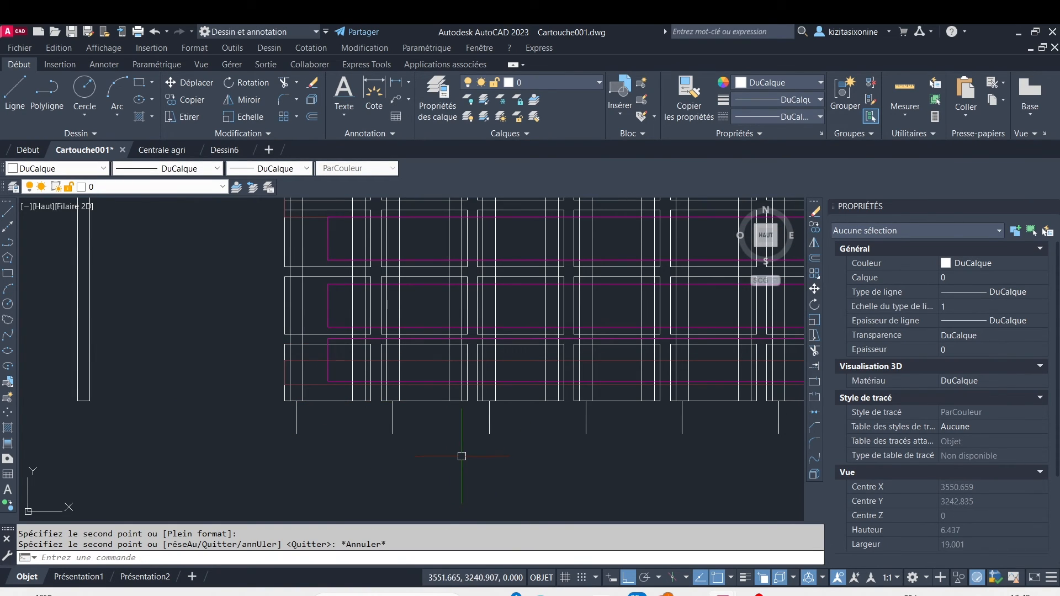
# Step: Undo the array copy of the short vertical line
pyautogui.hotkey('ctrl', 'z')
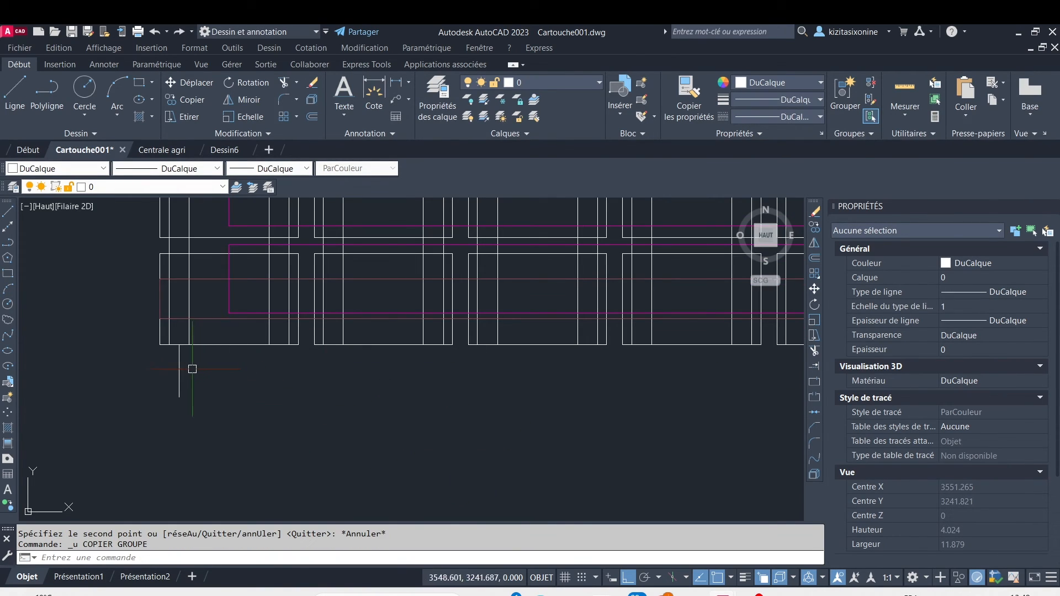
pyautogui.click(183, 372)
pyautogui.press('Escape')
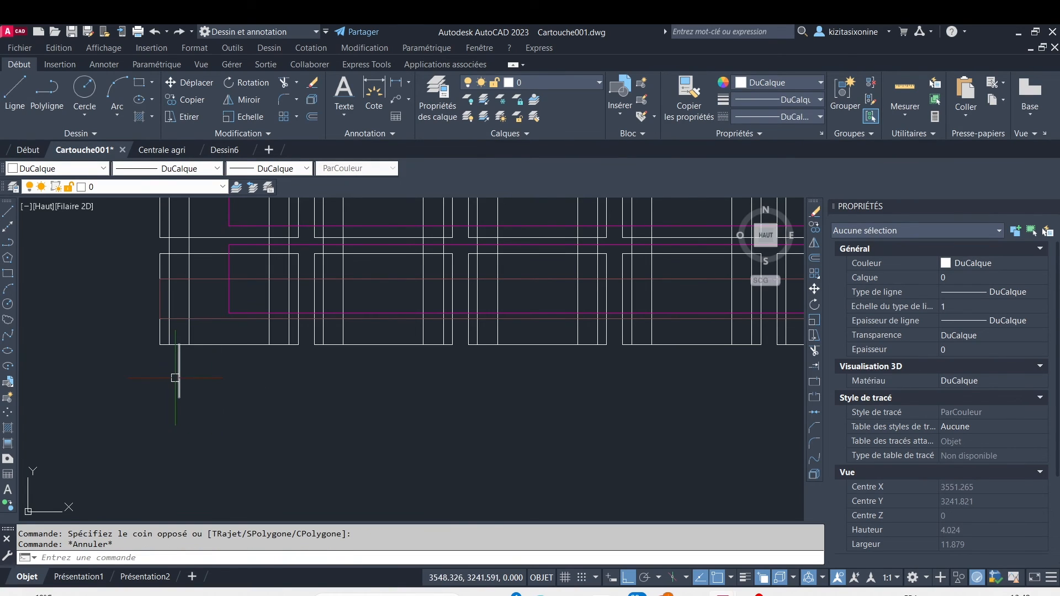
# Step: Change the colour of the short vertical line below the first panel column to yellow (Jaune)
pyautogui.click(179, 378)
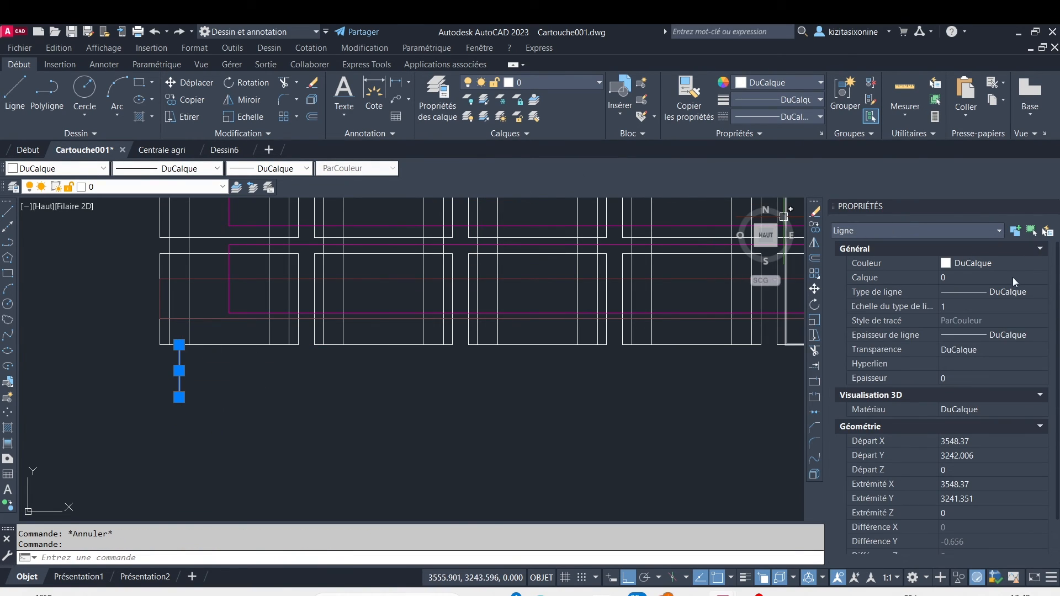
pyautogui.click(1036, 264)
pyautogui.click(1036, 264)
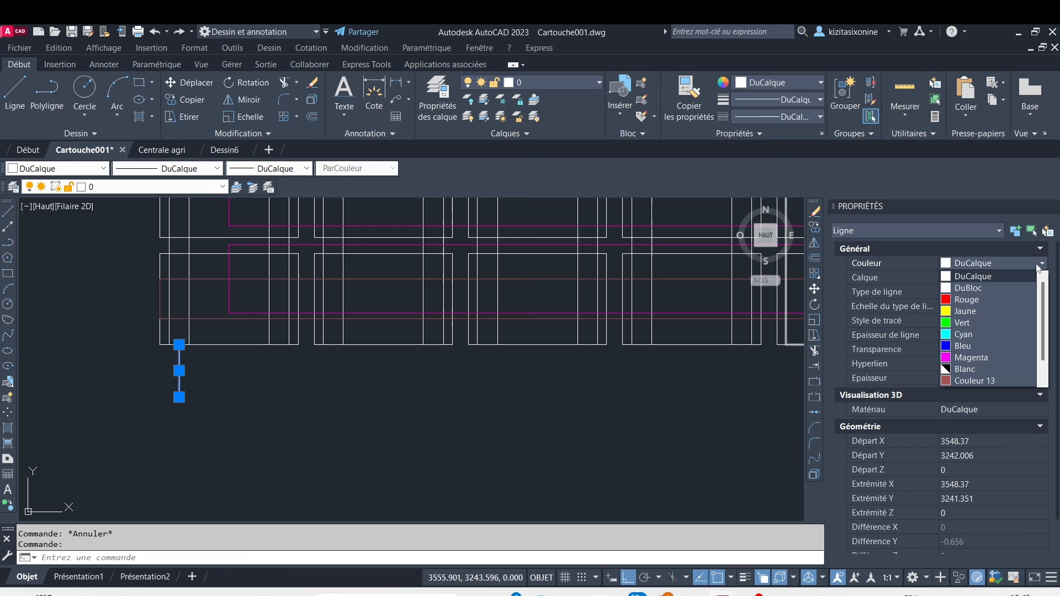
pyautogui.click(976, 312)
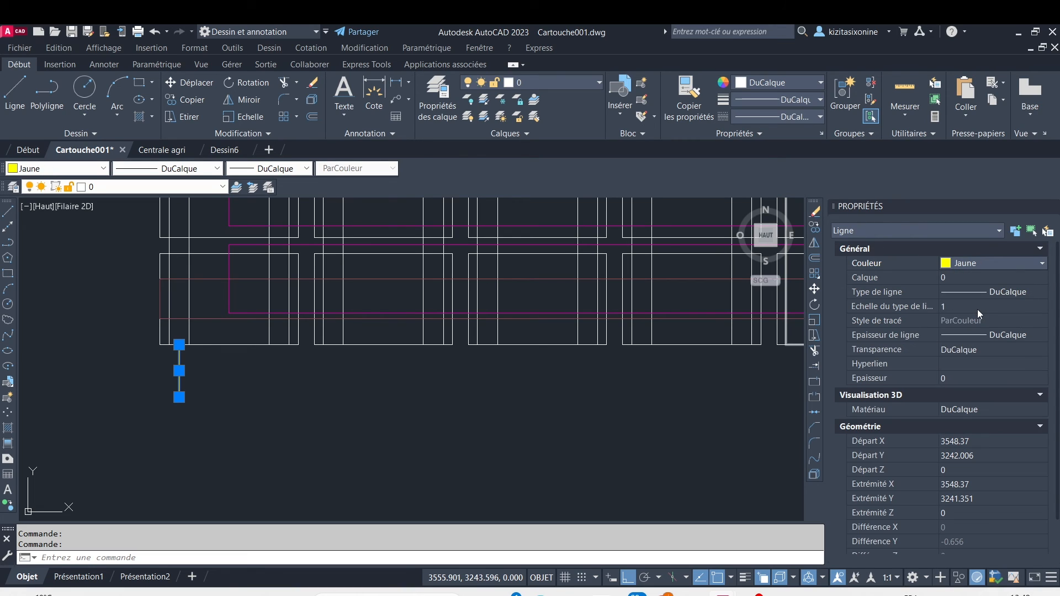
# Step: Load the dashed linetype ACAD_ISO02W100 from acadiso.lin into the drawing
pyautogui.click(820, 118)
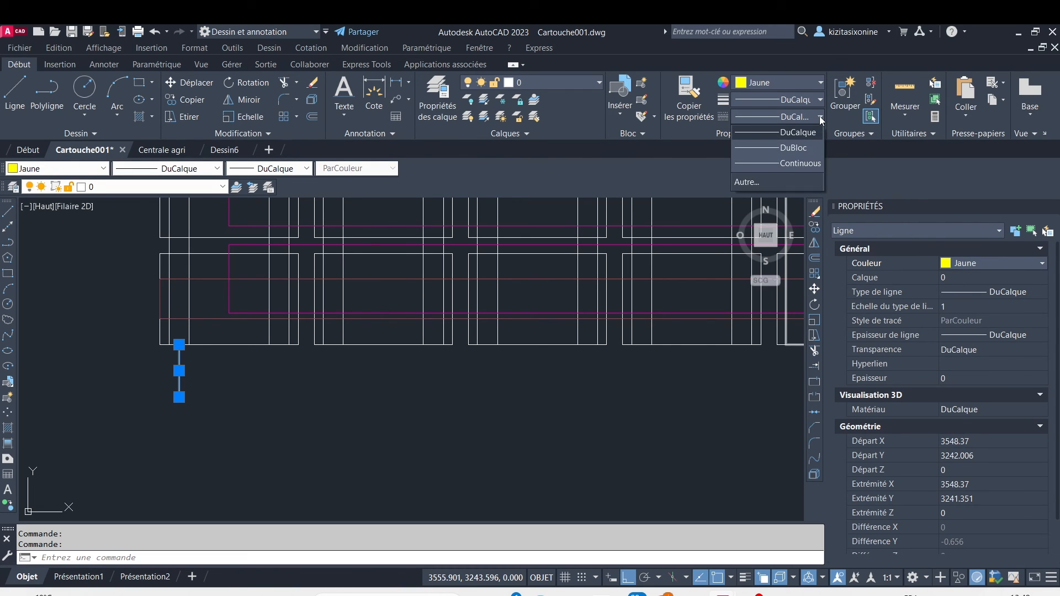
pyautogui.click(768, 182)
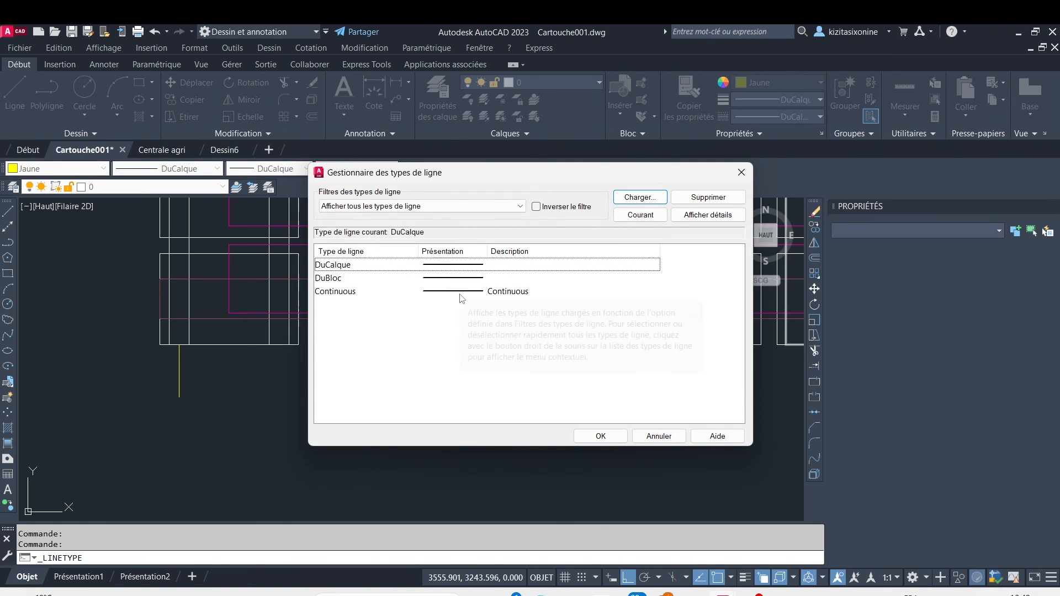
pyautogui.click(534, 267)
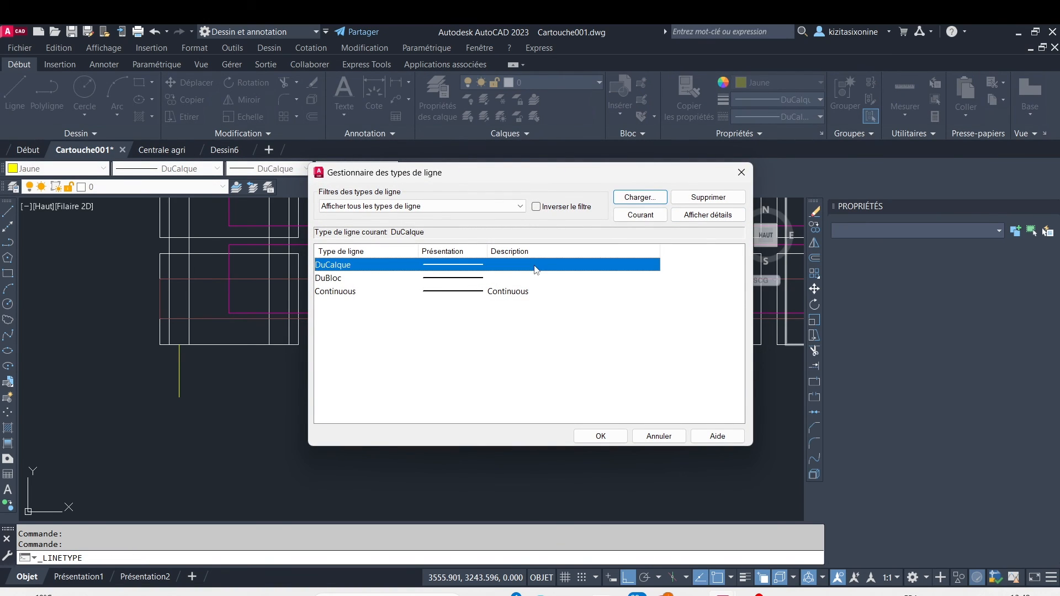
pyautogui.click(472, 292)
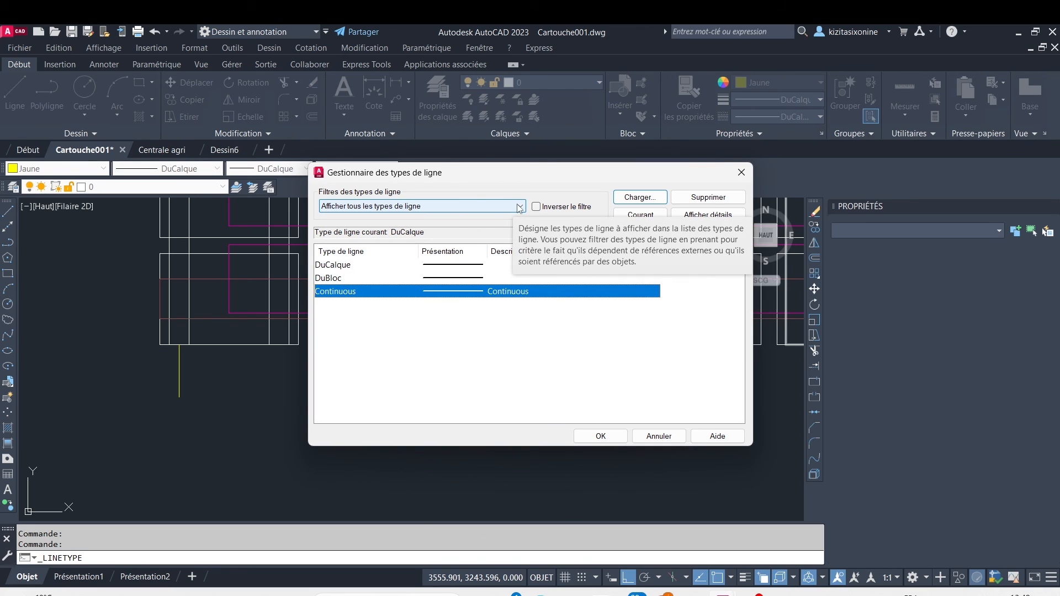
pyautogui.click(519, 207)
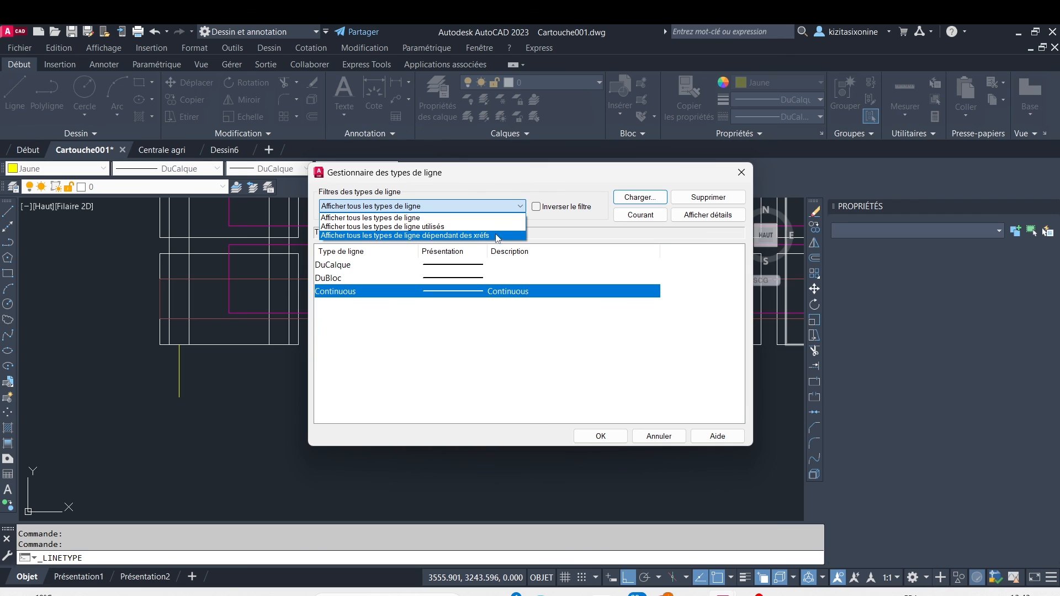
pyautogui.click(628, 199)
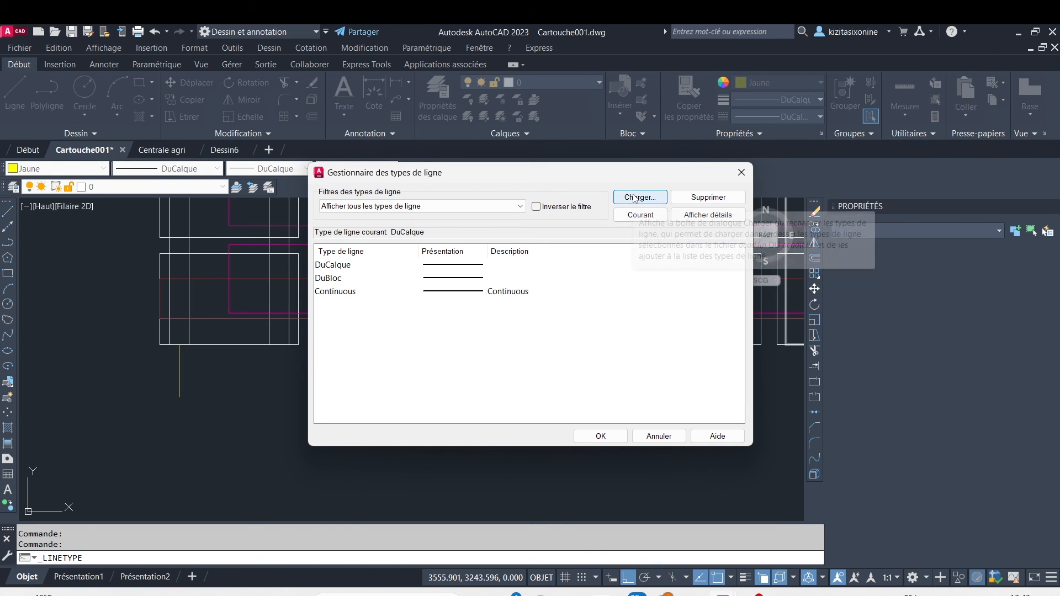
pyautogui.click(629, 197)
pyautogui.click(583, 288)
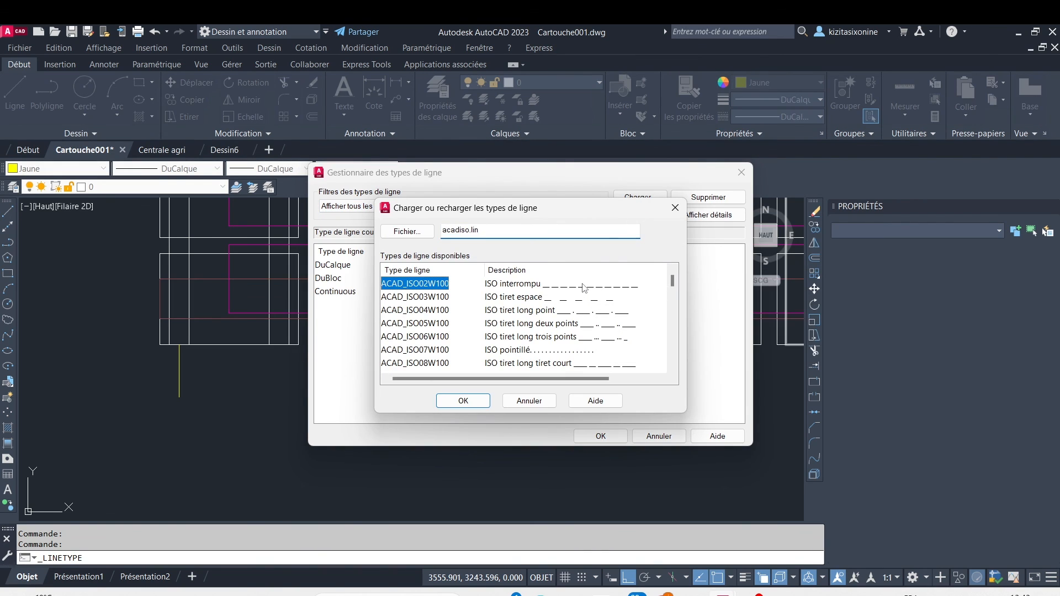
pyautogui.click(462, 400)
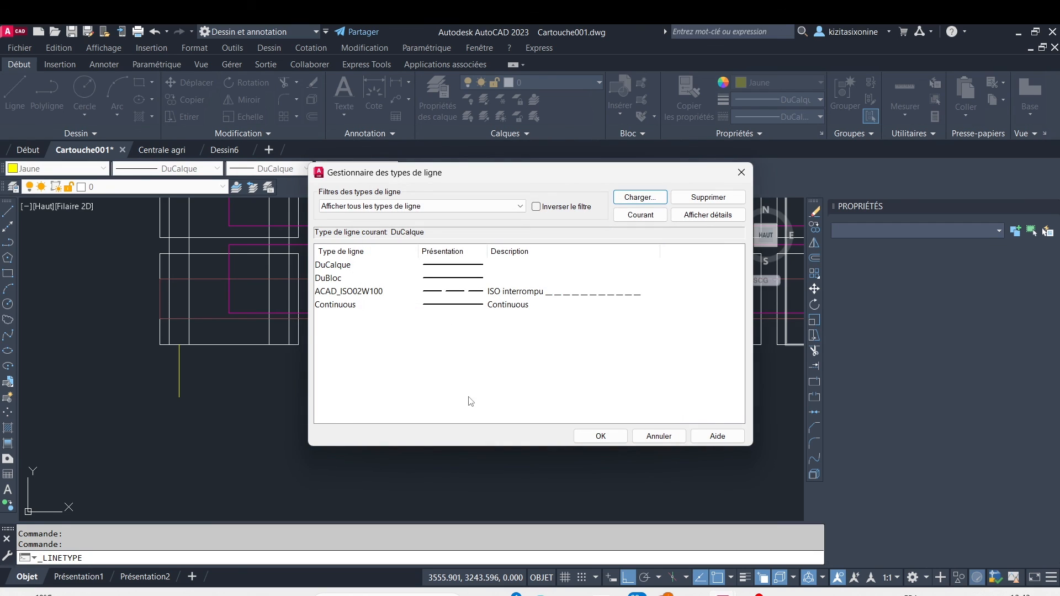
pyautogui.press('Return')
pyautogui.click(145, 365)
pyautogui.press('Escape')
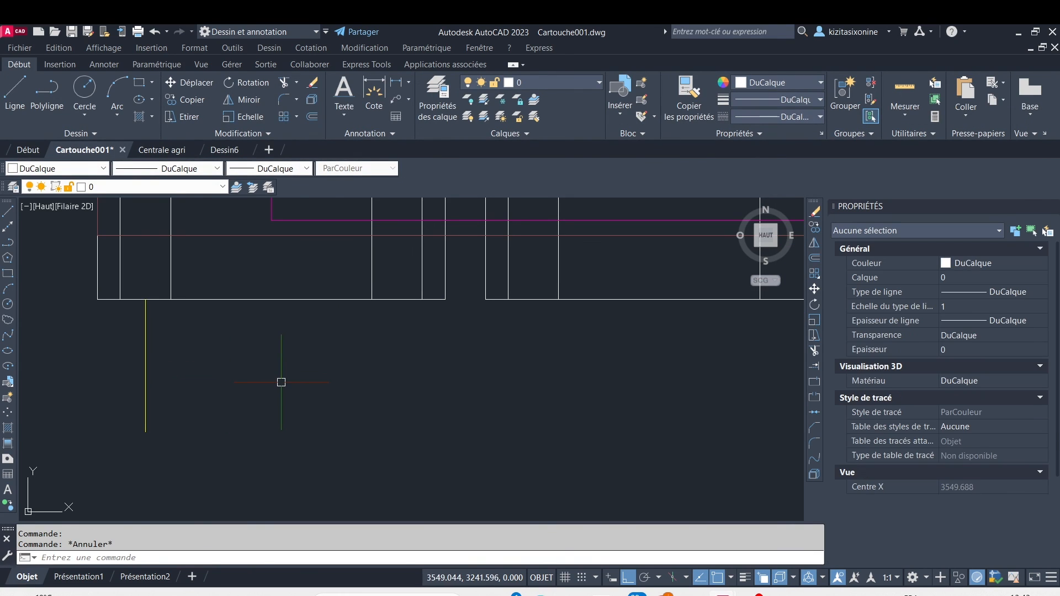
pyautogui.write('ECHLTP')
pyautogui.press('Return')
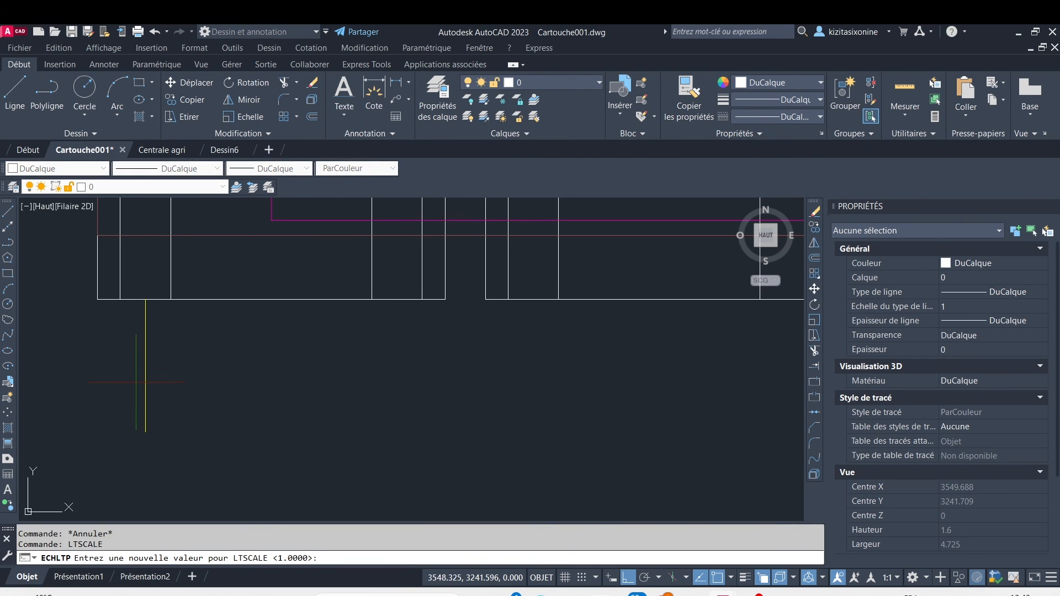
pyautogui.click(146, 378)
pyautogui.press('Escape')
# Step: Regenerate the drawing
pyautogui.write('regen')
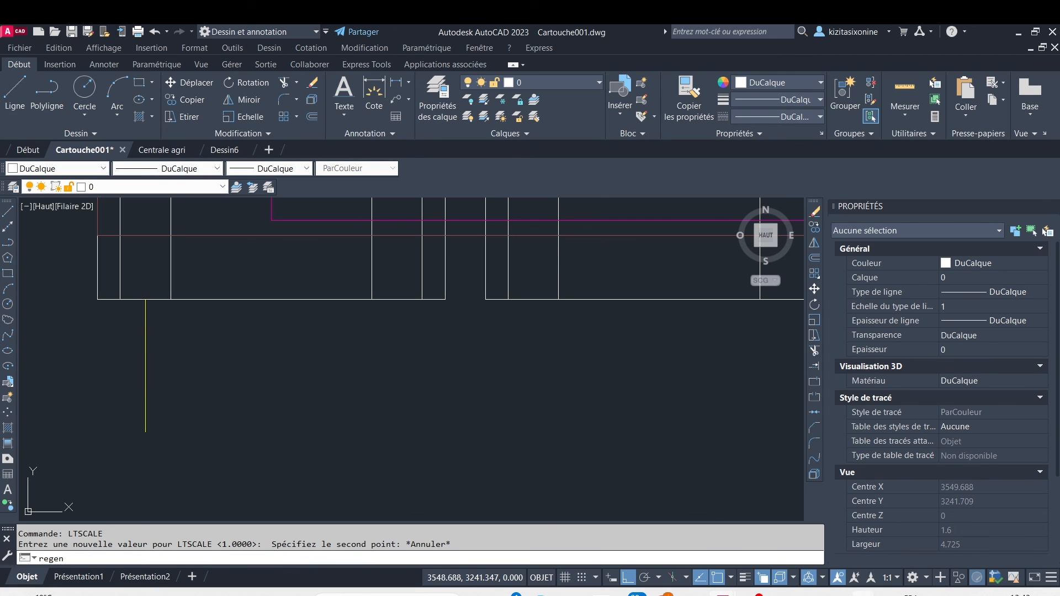